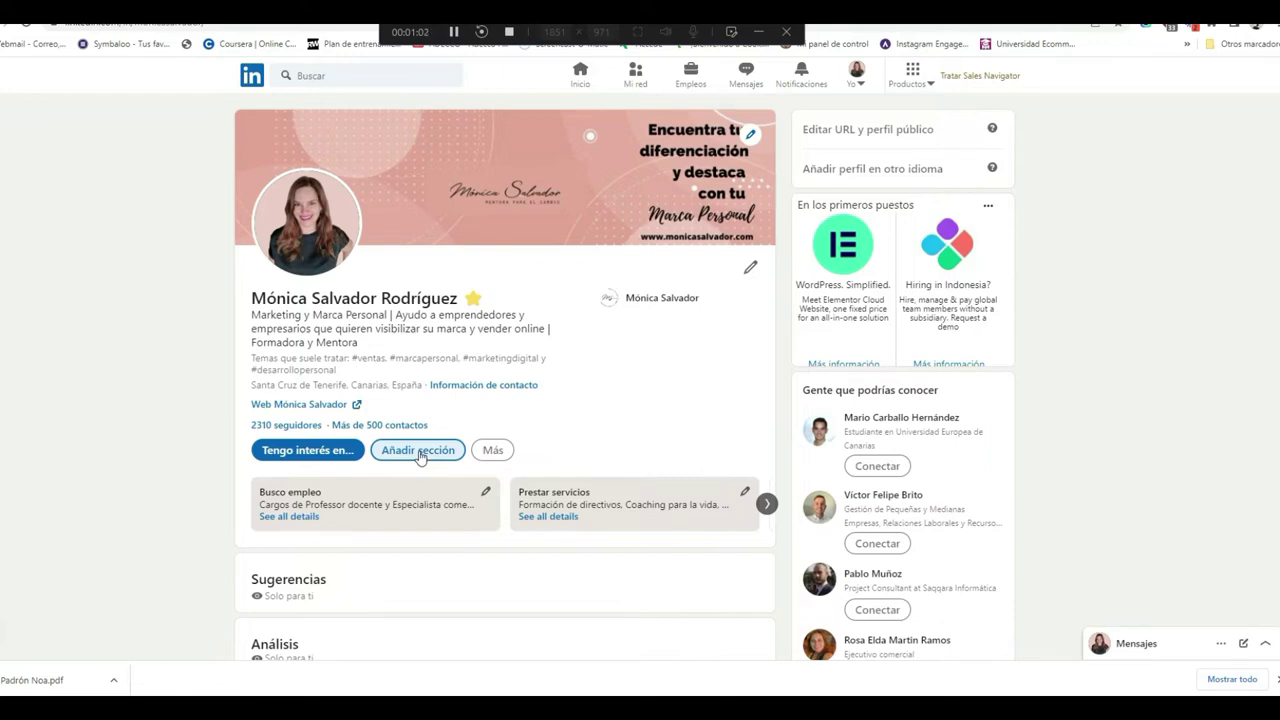
Step: Examine the sections that can be added to the profile under Esencial, Recomendado and Adicional, and close the list
scroll(420, 457, "down", 8)
scroll(383, 514, "down", 9)
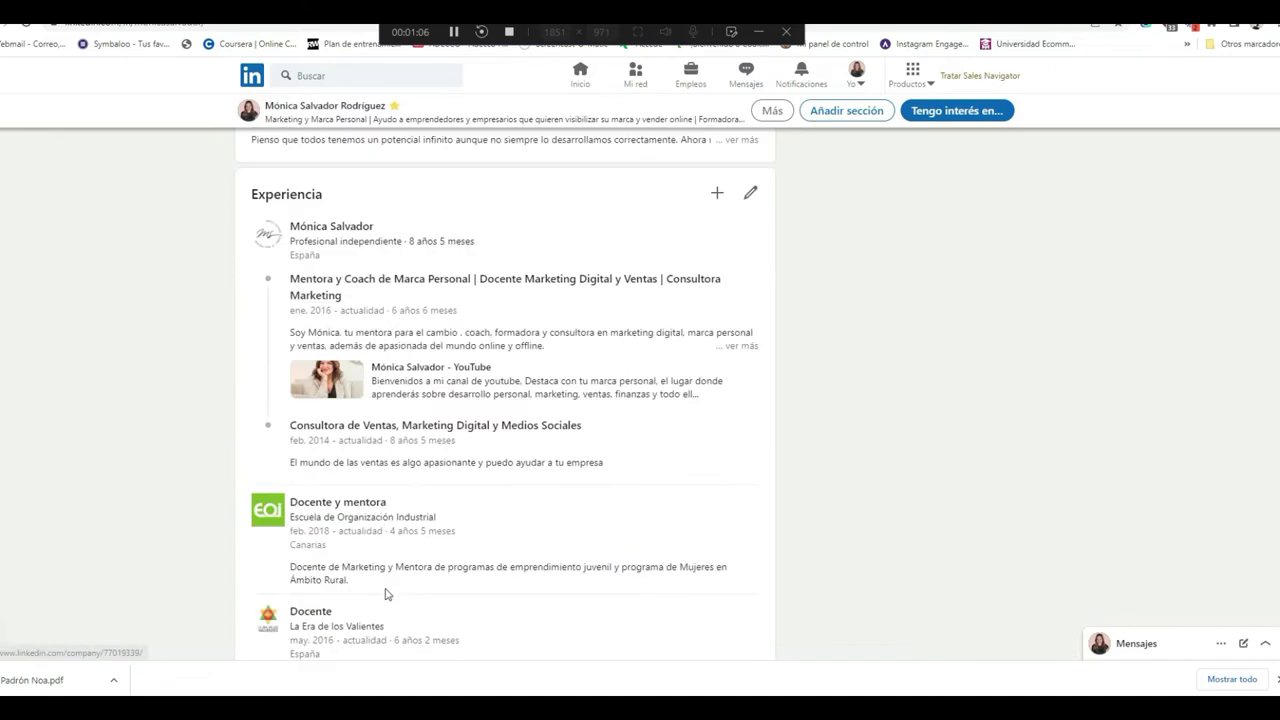
scroll(388, 594, "up", 16)
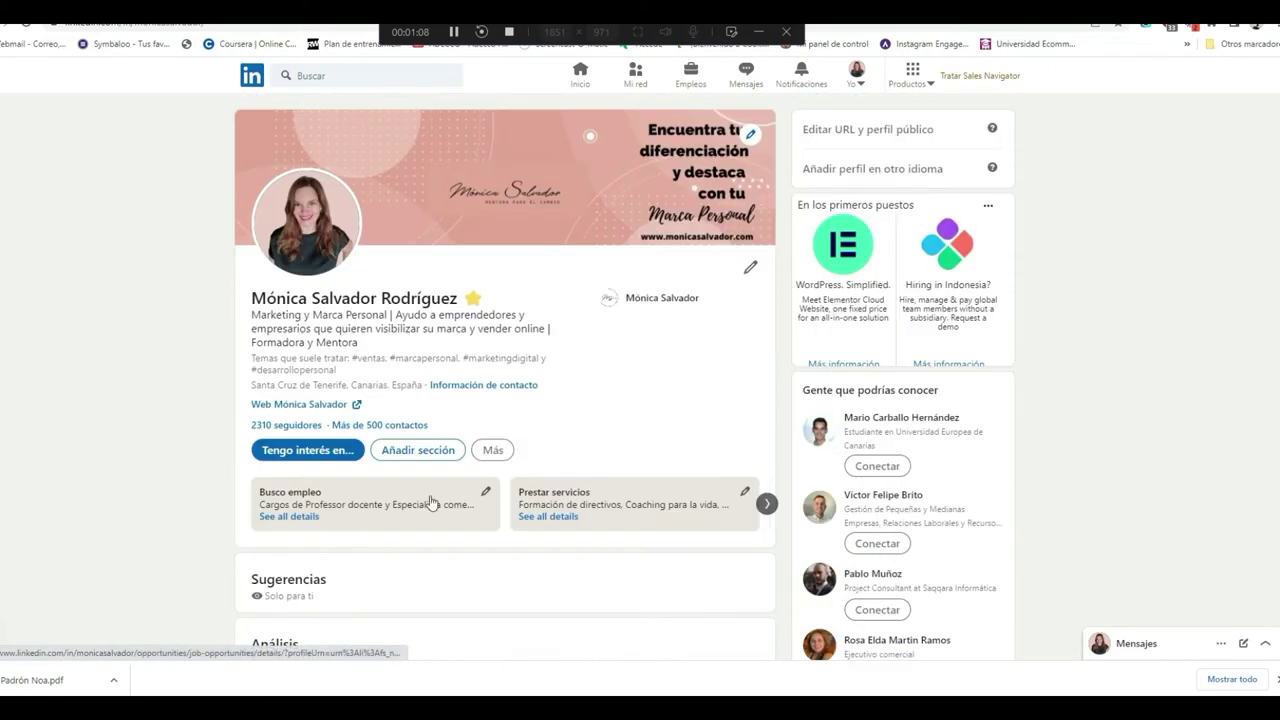
left_click(426, 450)
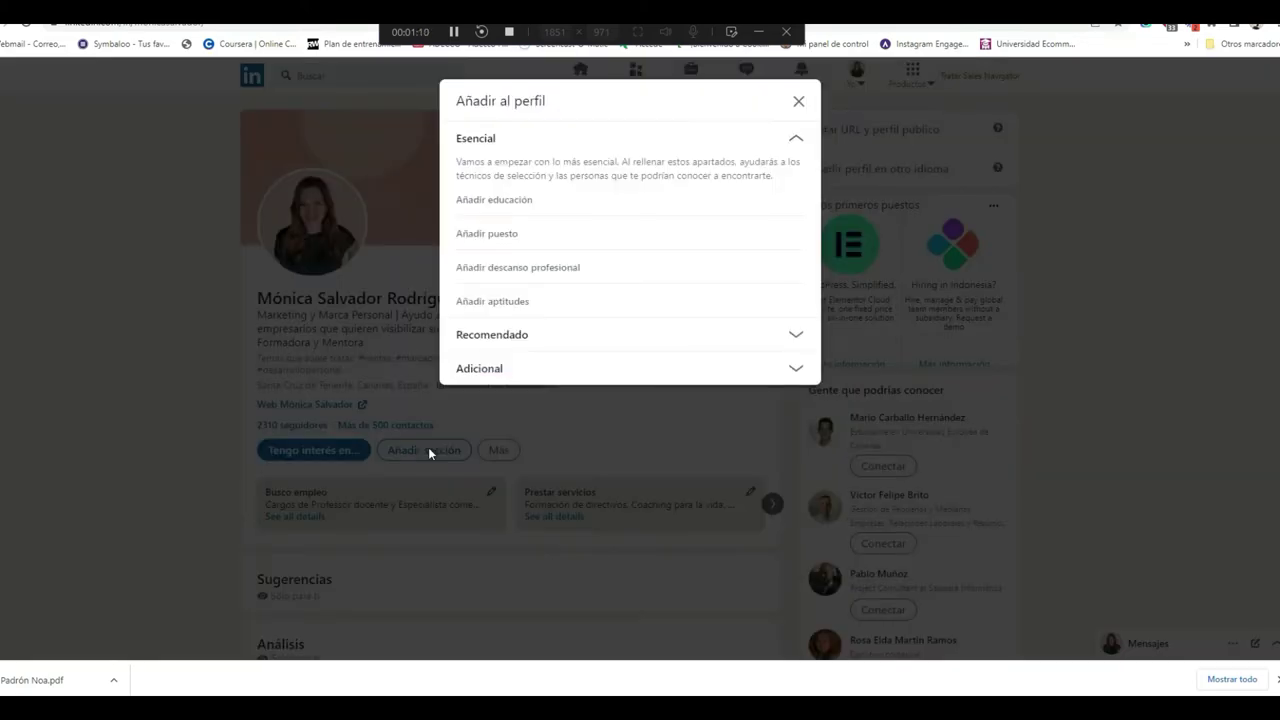
left_click(769, 143)
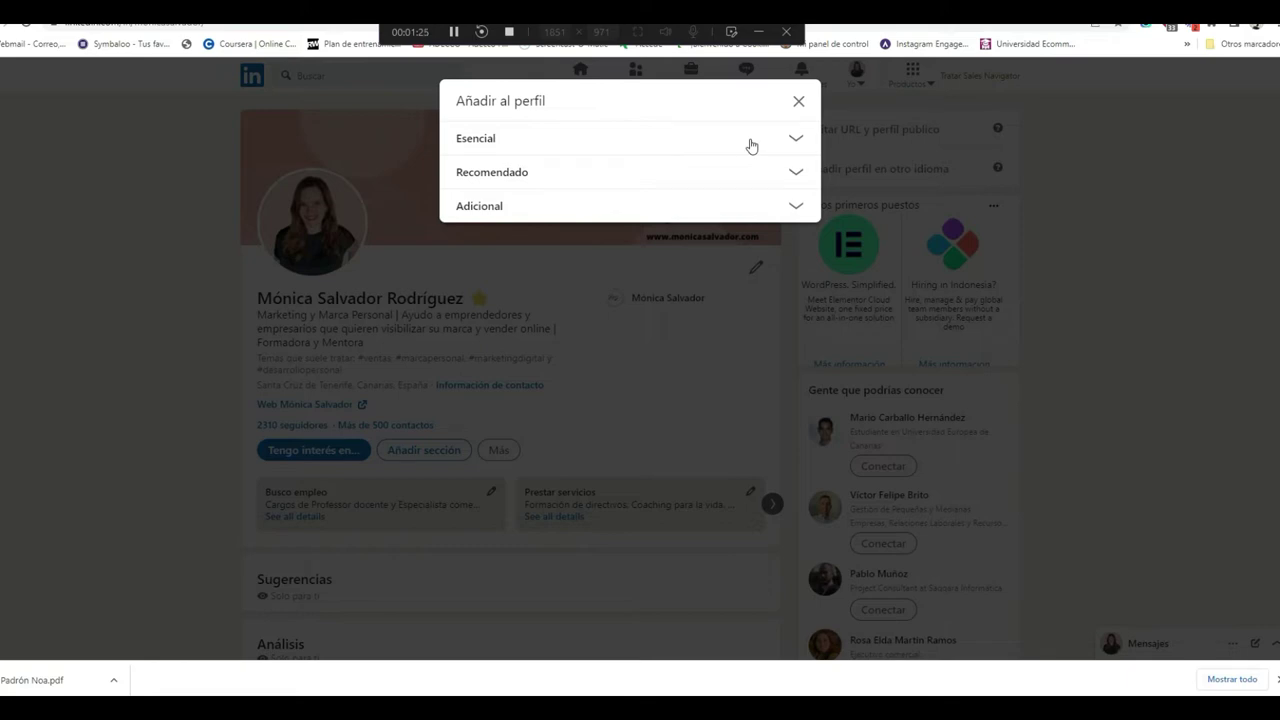
left_click(795, 139)
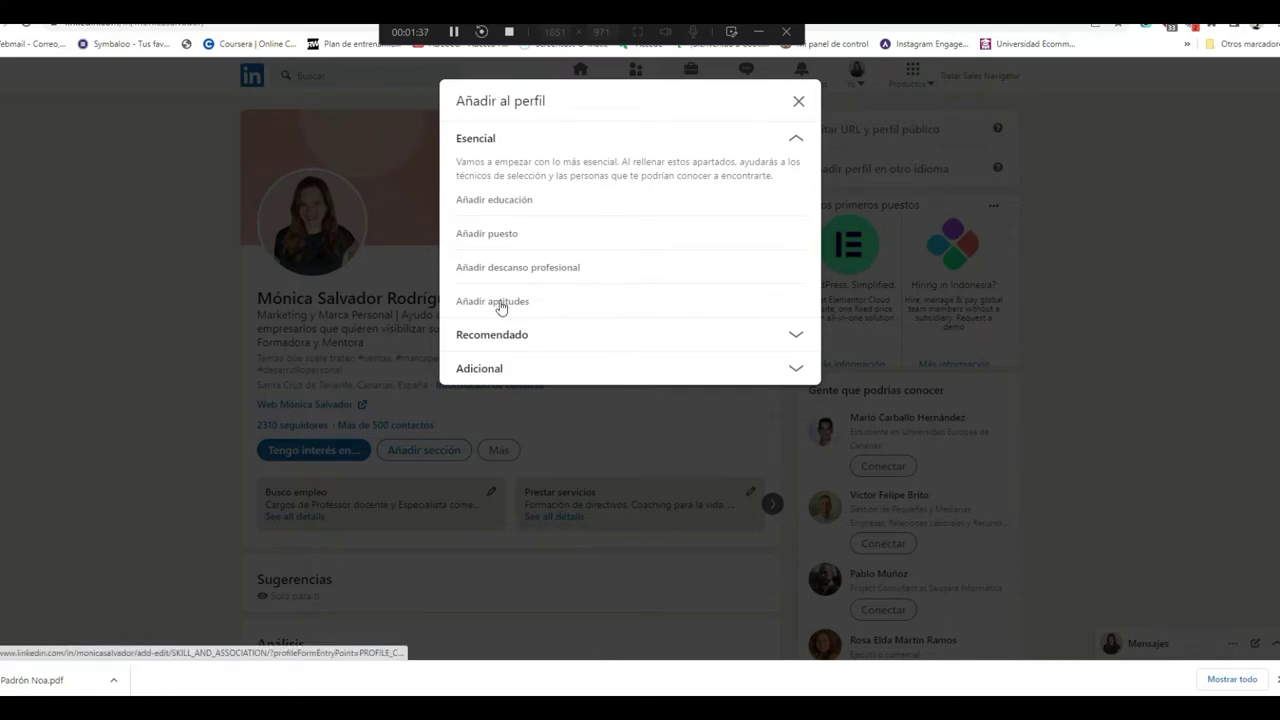
left_click(562, 337)
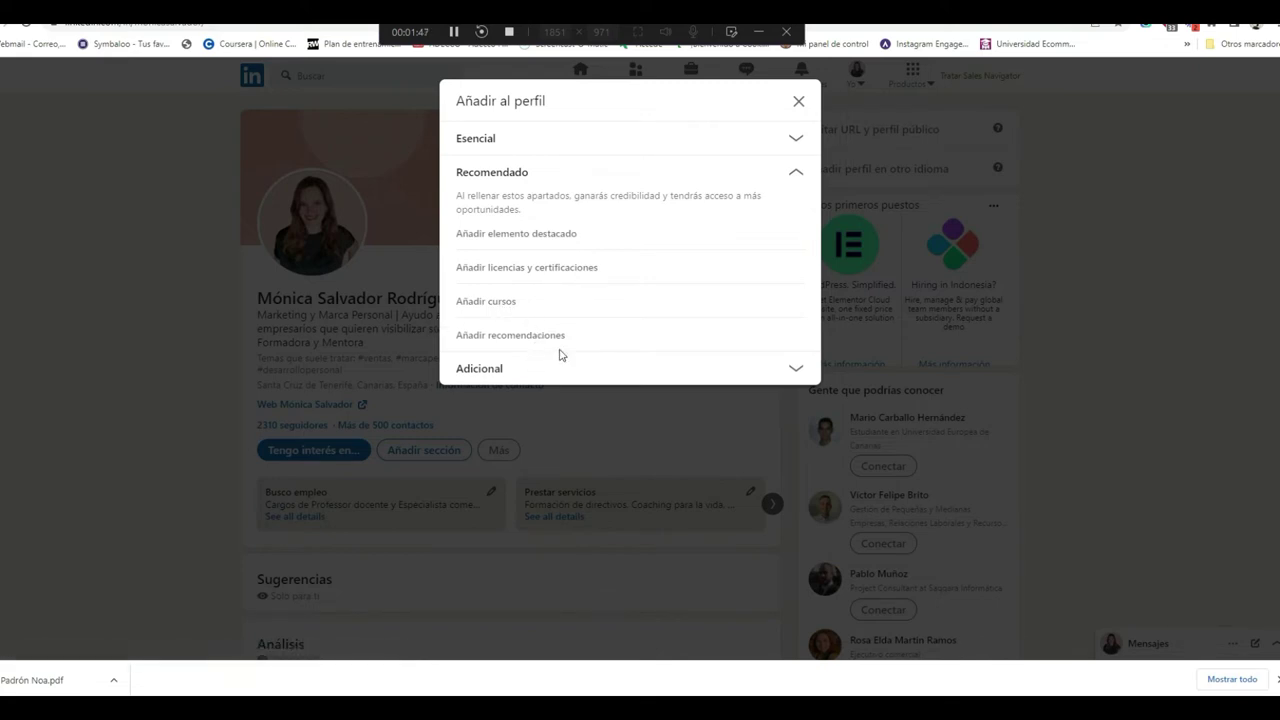
left_click(718, 371)
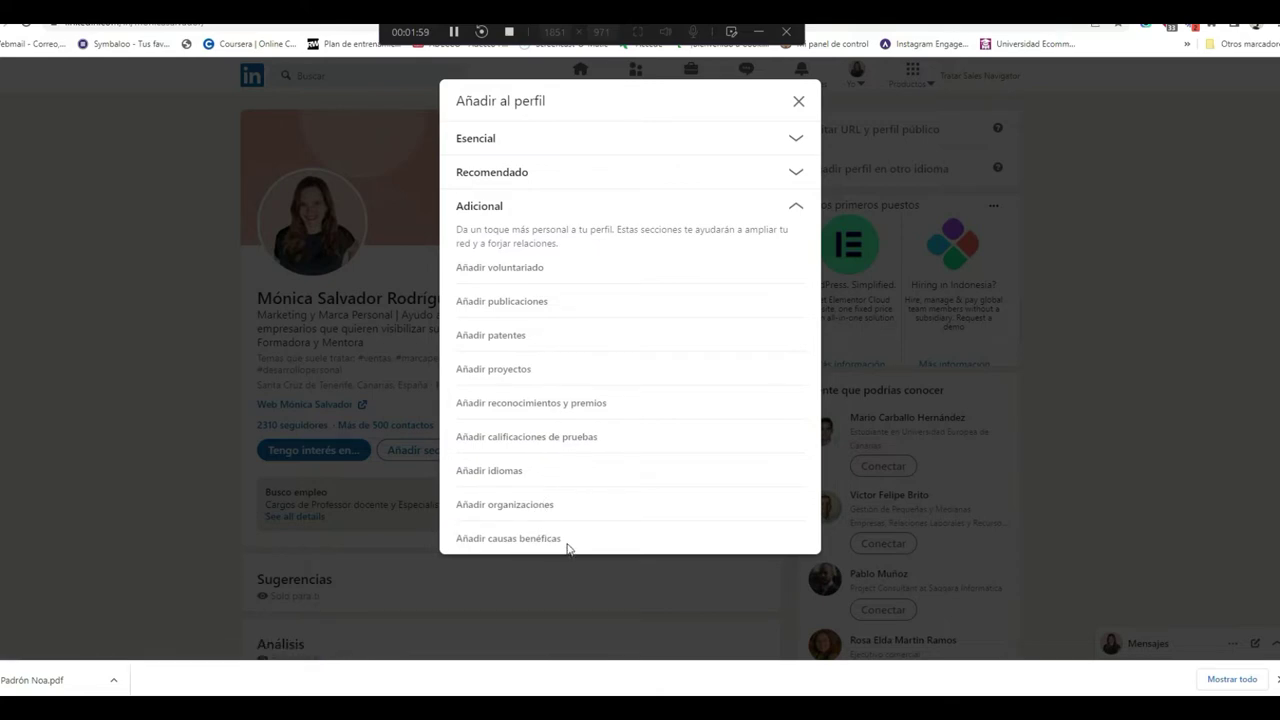
left_click(791, 208)
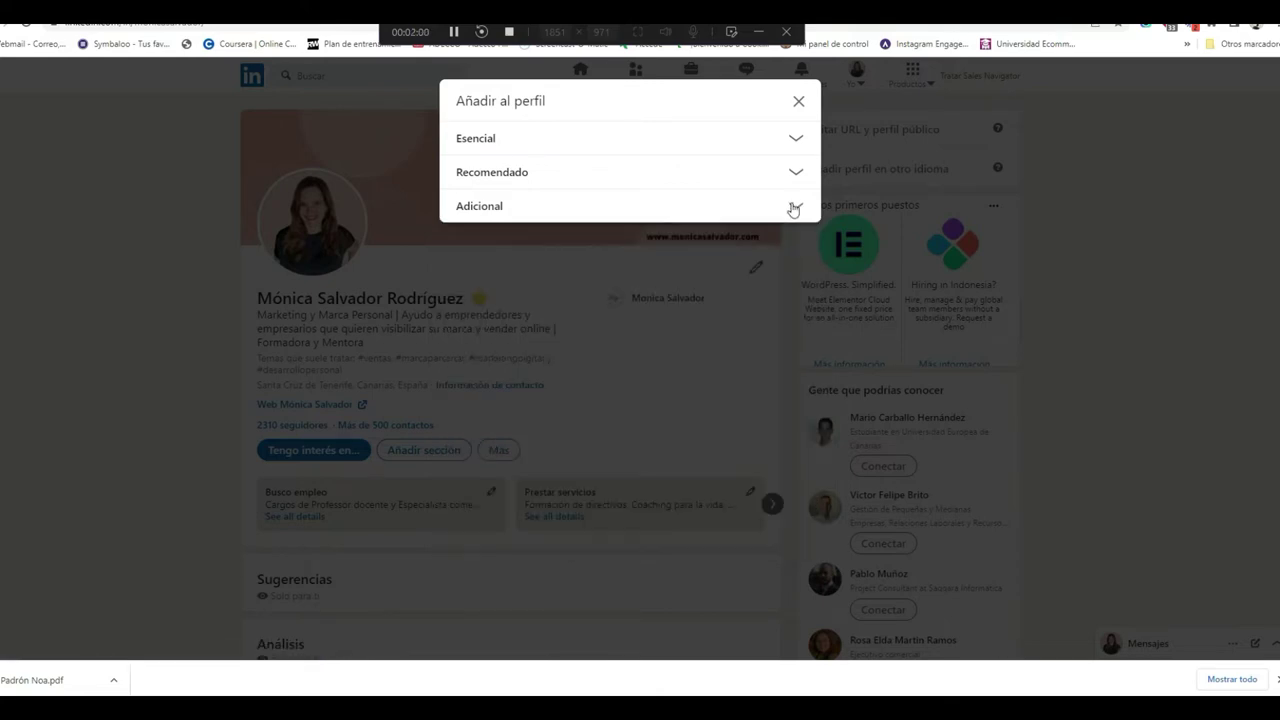
left_click(801, 103)
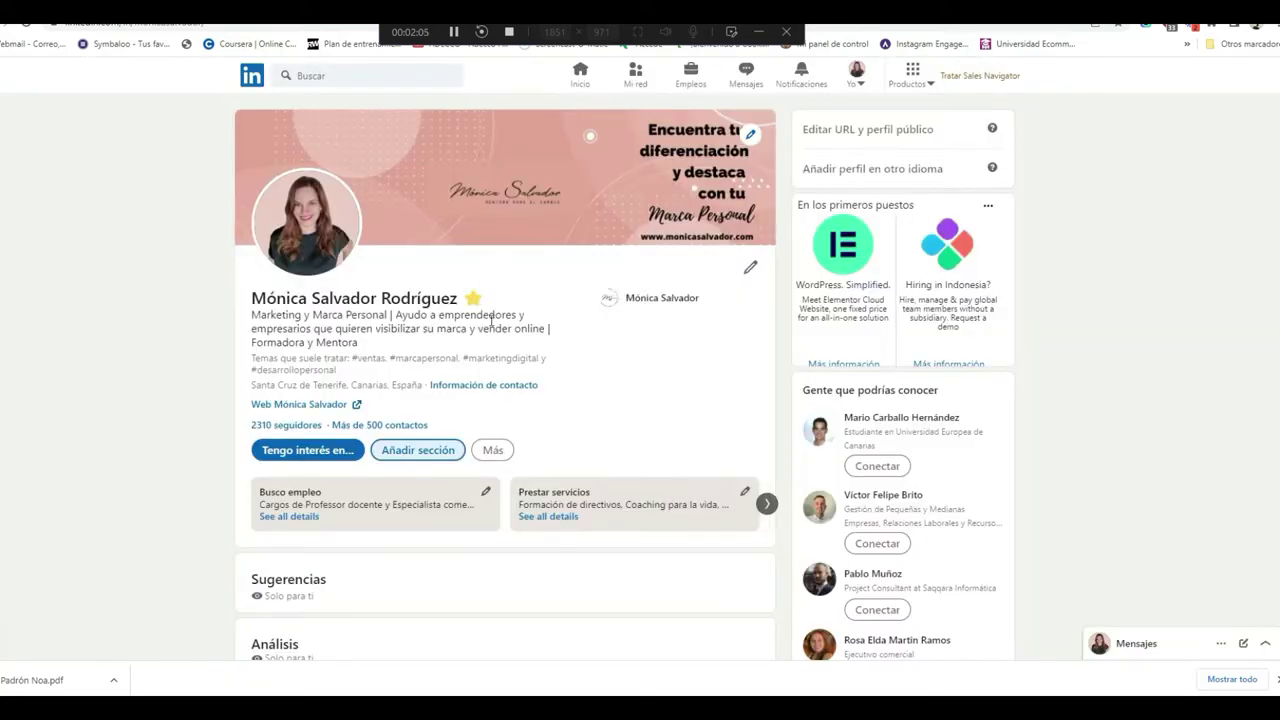
Step: Look over the profile and open the full details of the Prestar servicios card
scroll(491, 356, "down", 2)
scroll(491, 356, "down", 6)
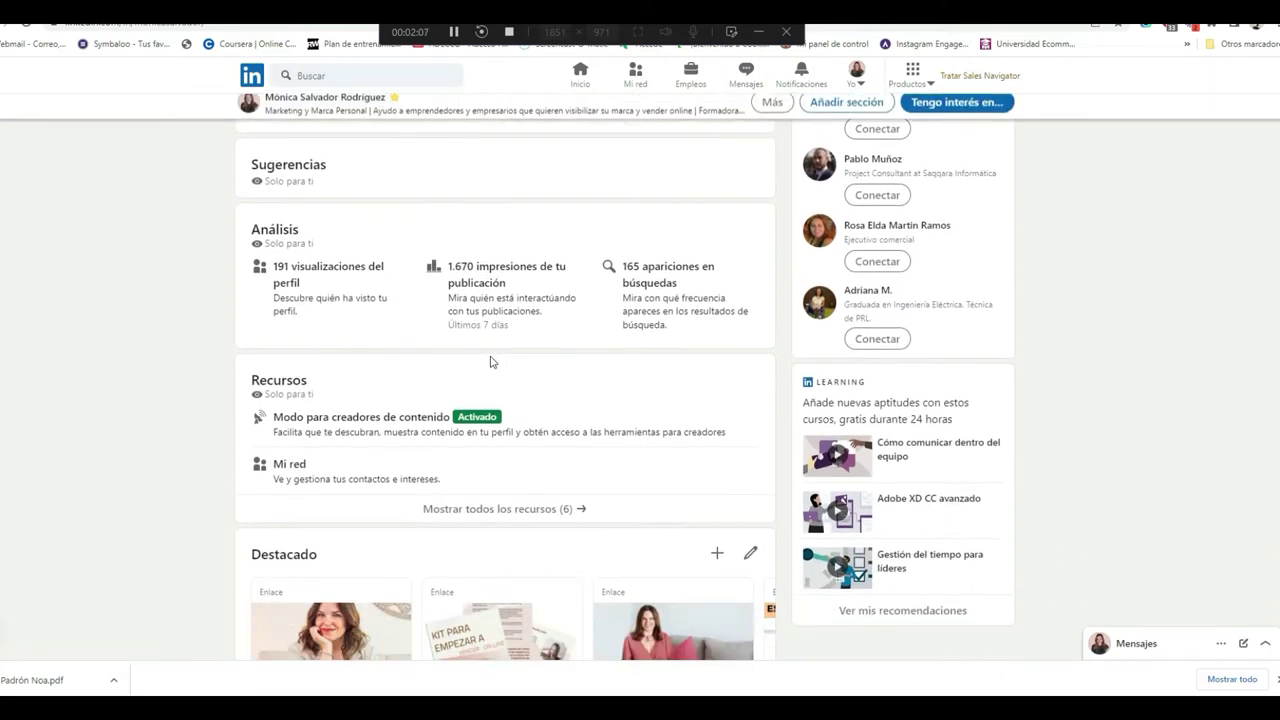
scroll(470, 362, "down", 7)
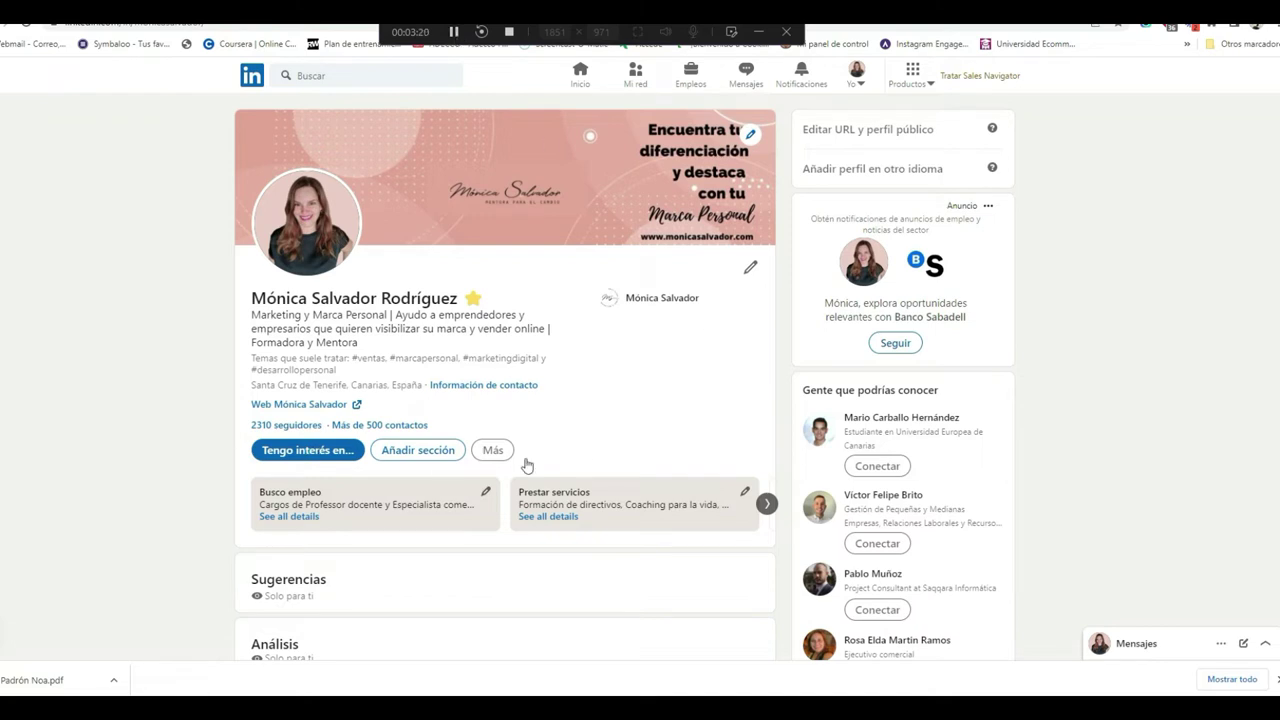
left_click(576, 516)
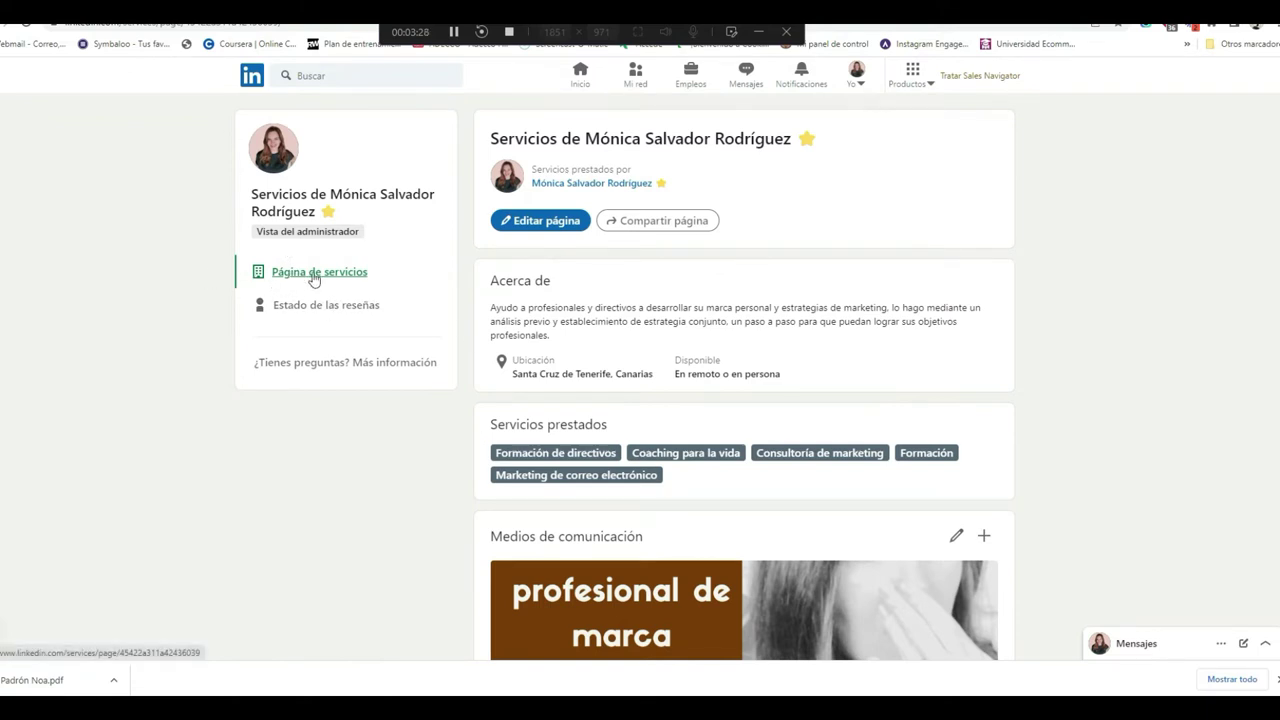
Step: Open the services page for editing and browse the service categories available for adding
left_click(551, 226)
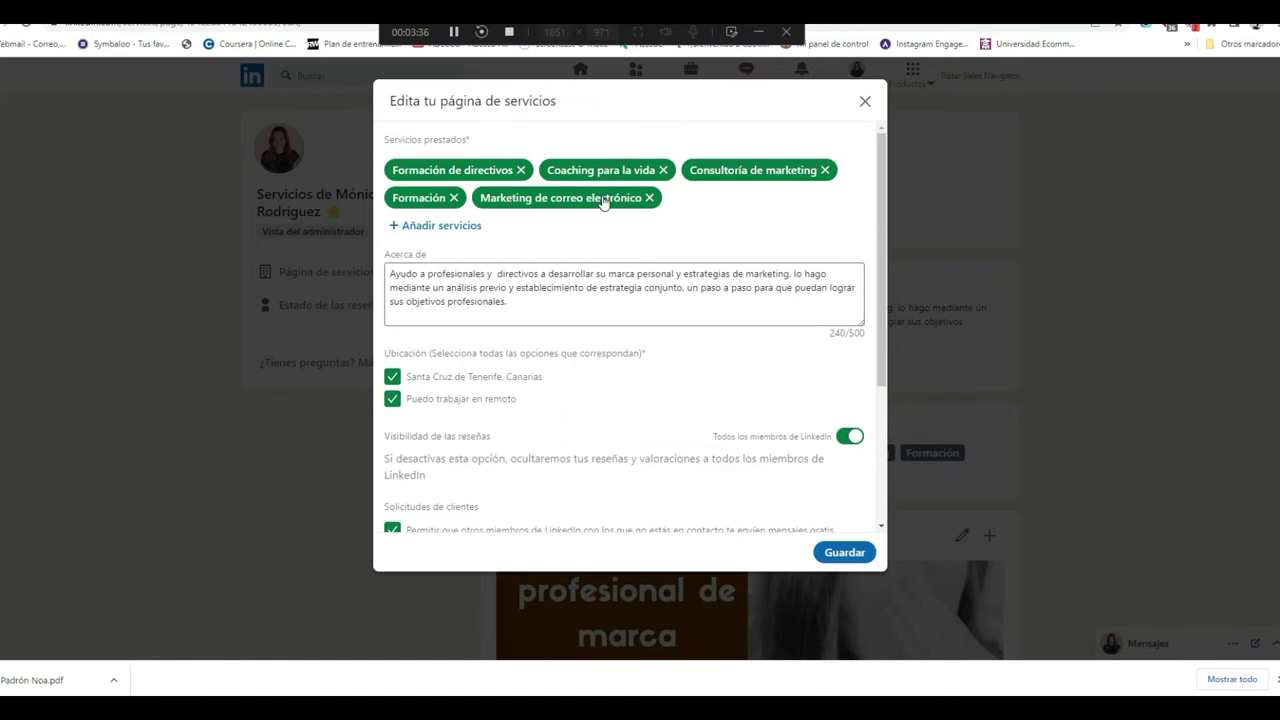
left_click(460, 227)
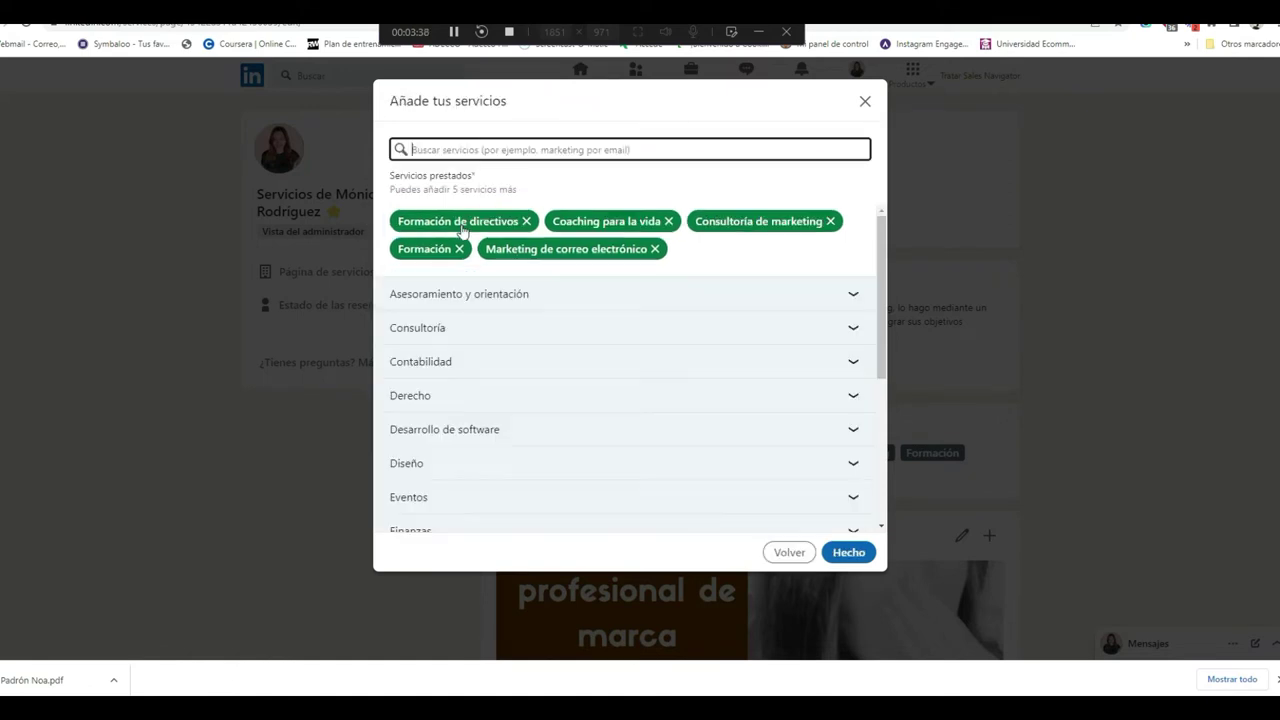
scroll(486, 428, "down", 3)
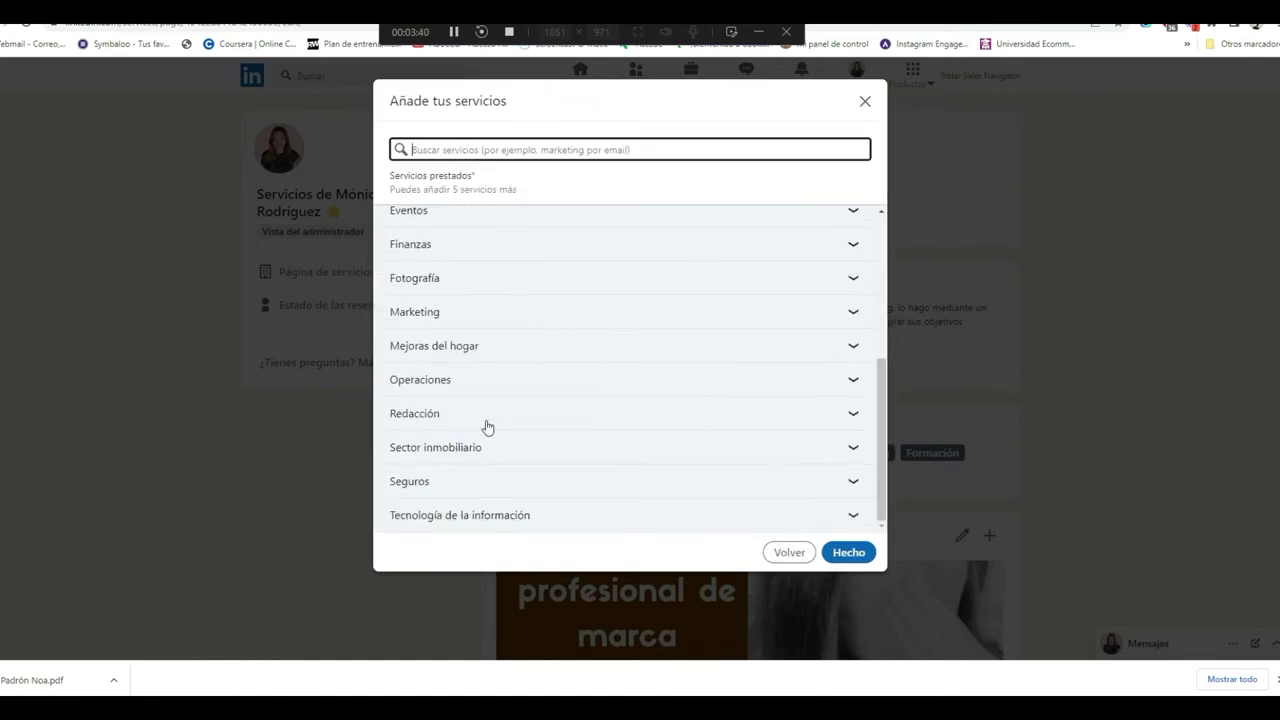
scroll(486, 428, "up", 3)
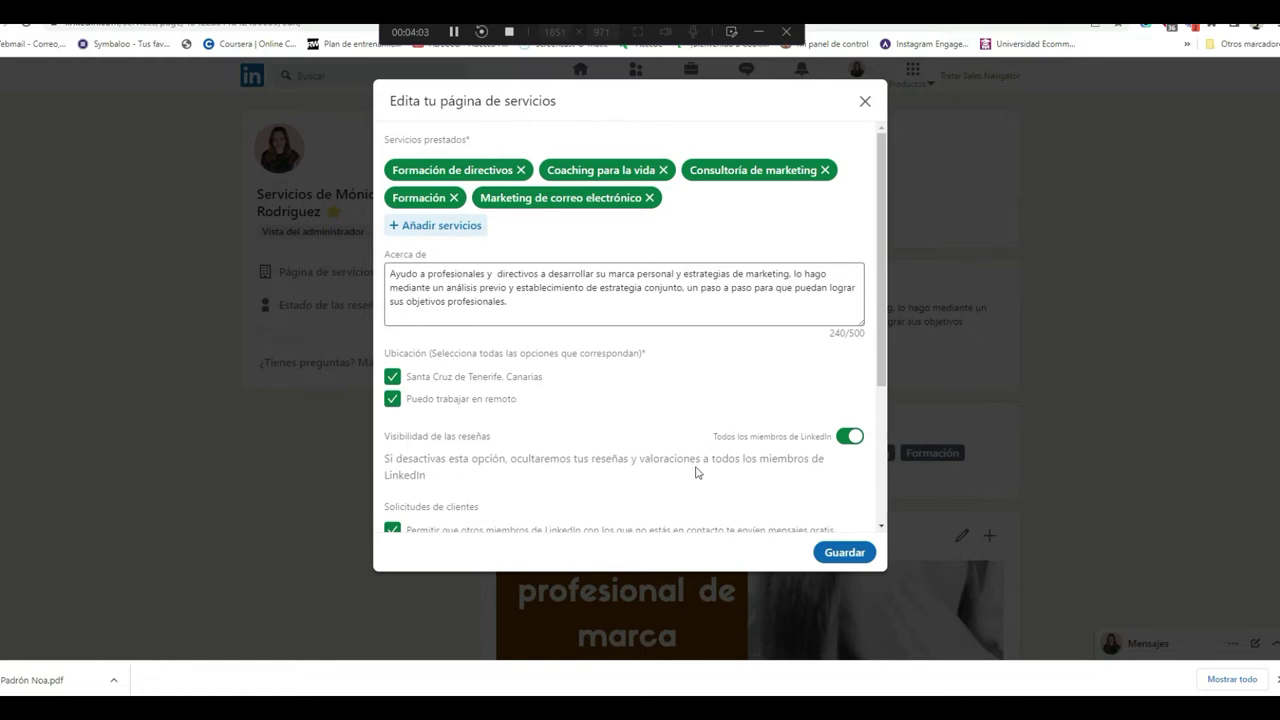
Step: Switch the review visibility off and back on for all LinkedIn members, and save the services page
left_click(850, 438)
left_click(850, 438)
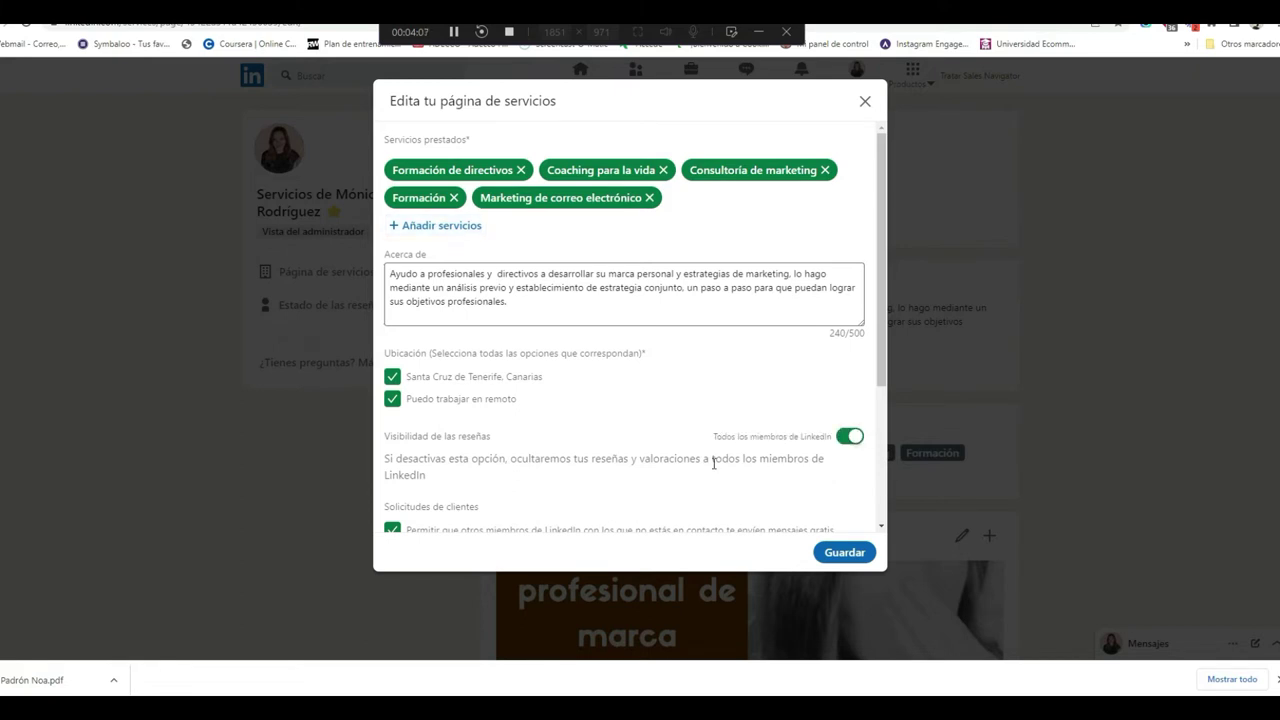
scroll(714, 460, "down", 3)
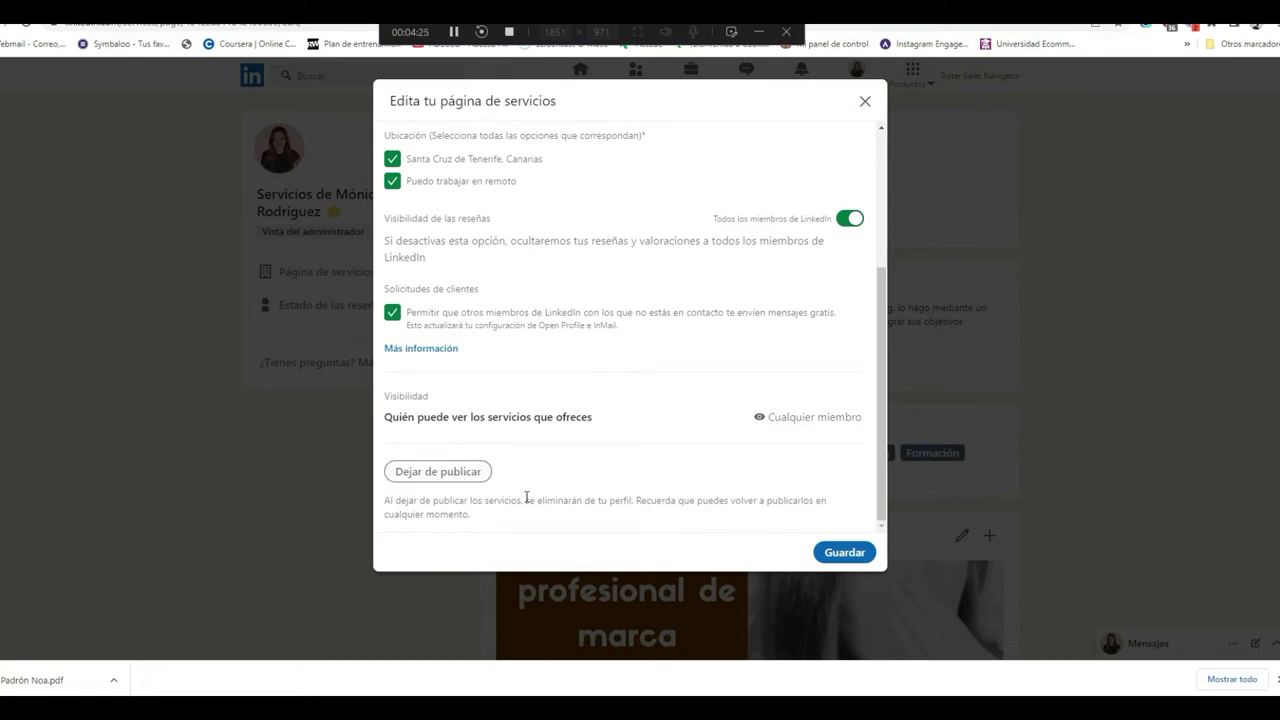
left_click(843, 556)
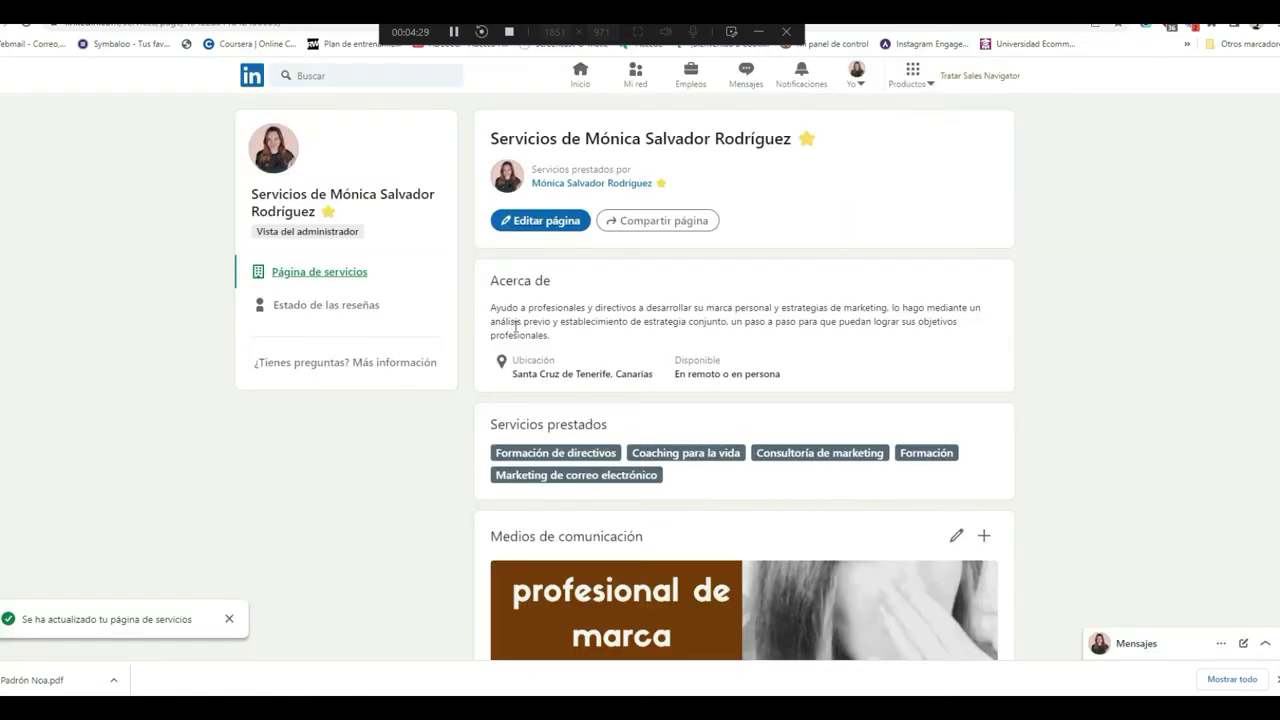
Step: View the options for adding an image or video to Medios de comunicación and look at the Reseñas section
scroll(617, 430, "down", 3)
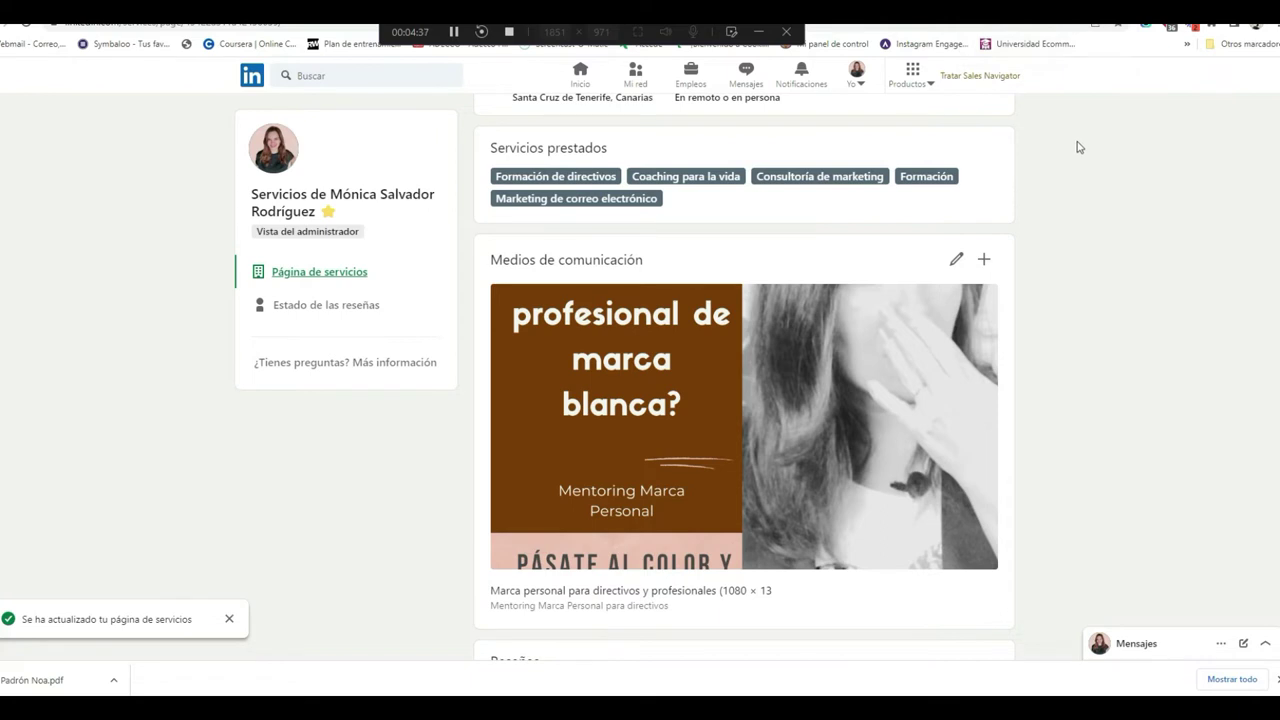
left_click(984, 260)
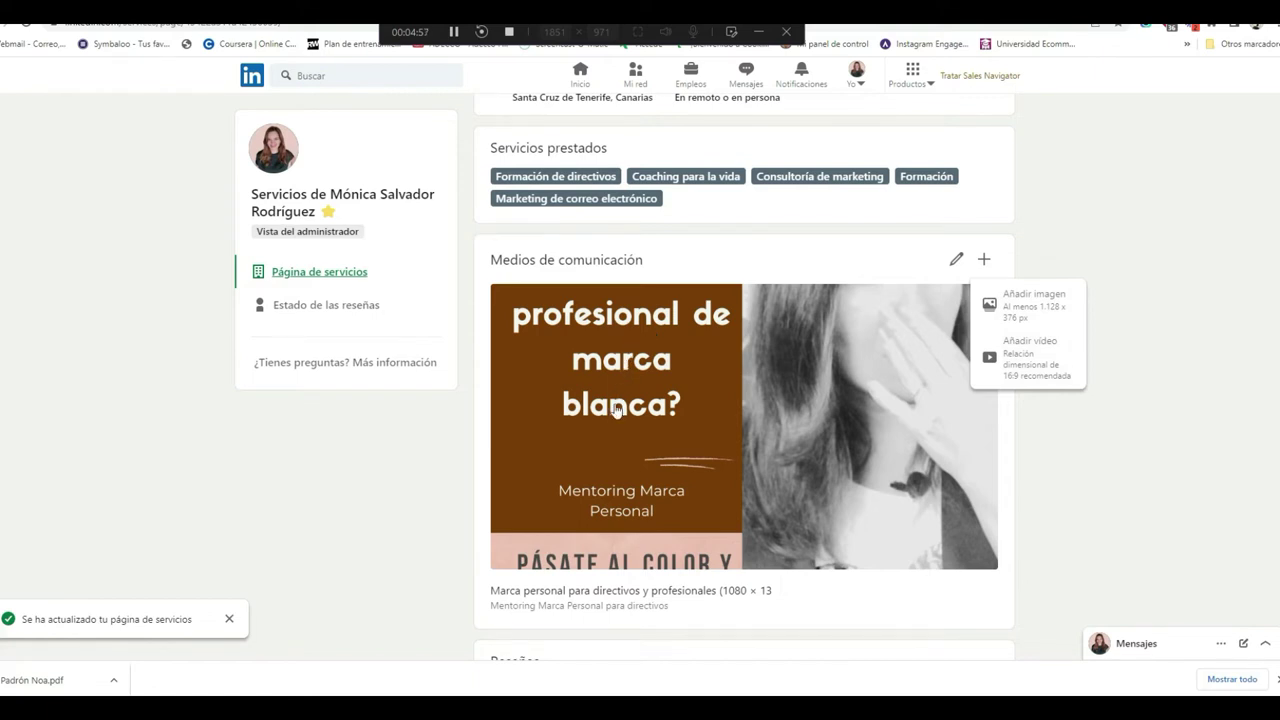
scroll(618, 414, "down", 2)
scroll(618, 414, "down", 2)
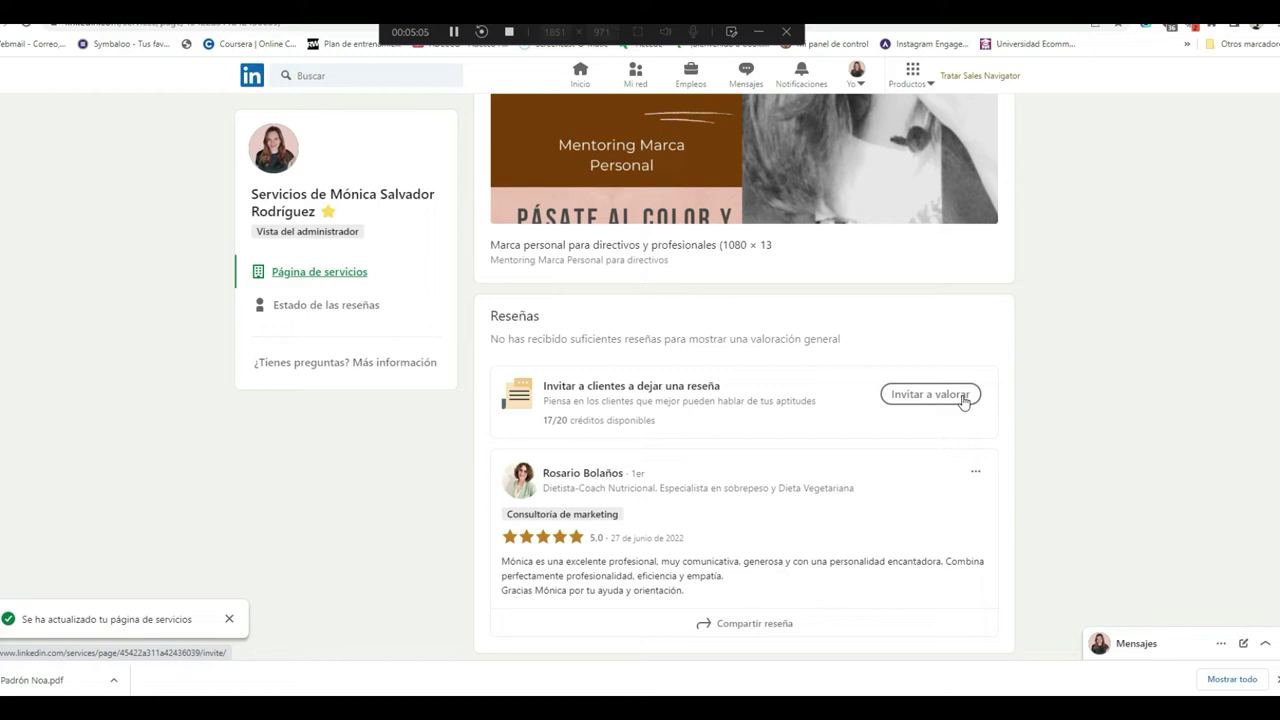
Step: Start a client review invitation for Consultoría de marketing up to the contact selection, and close it without inviting anyone
left_click(930, 395)
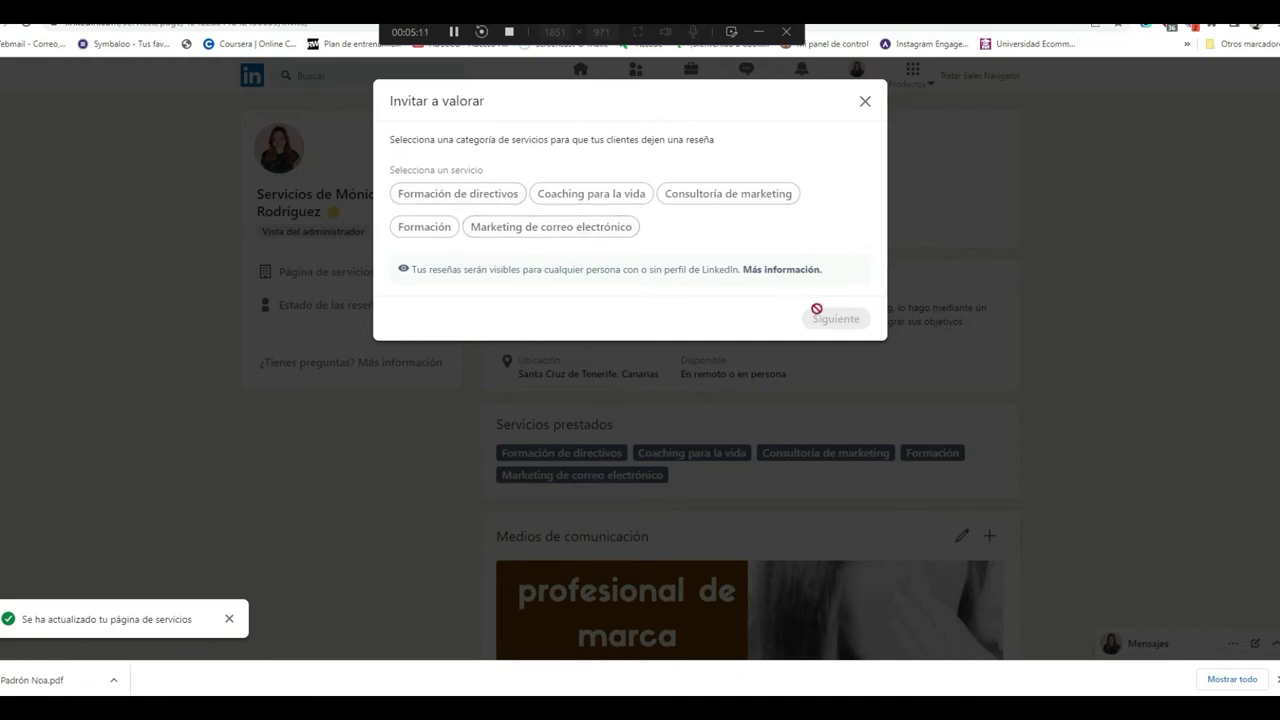
left_click(715, 193)
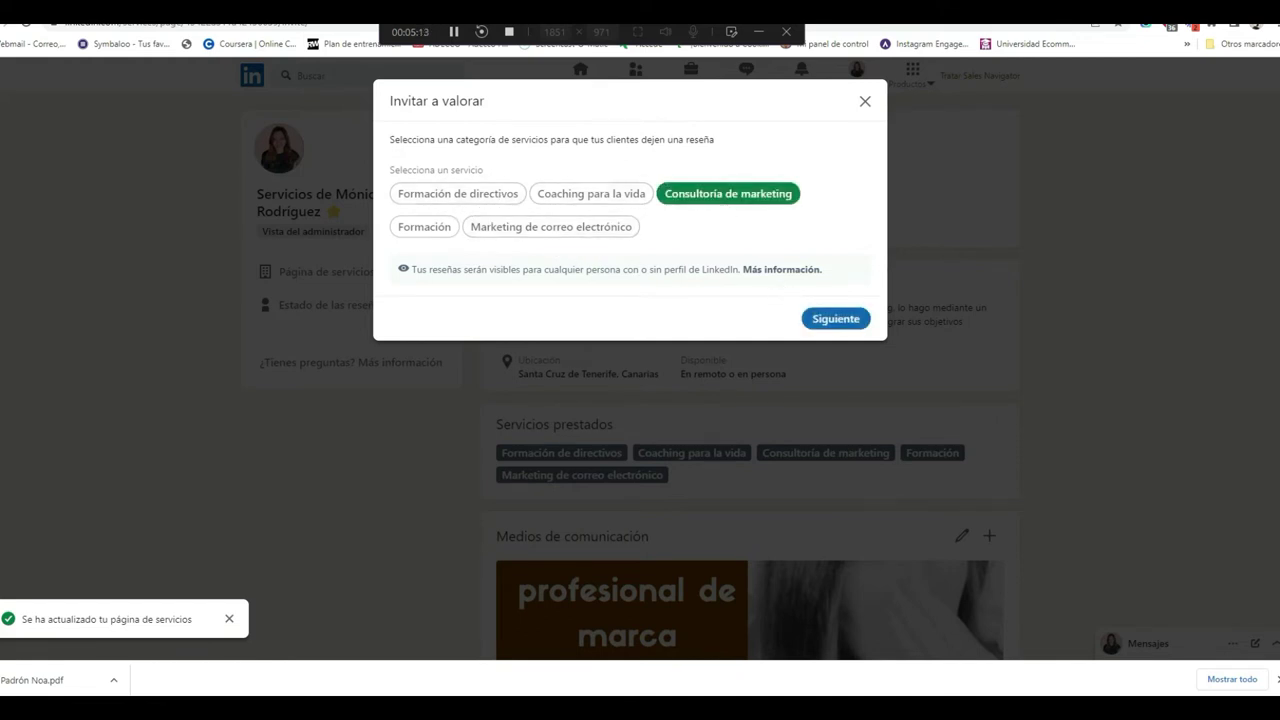
left_click(830, 318)
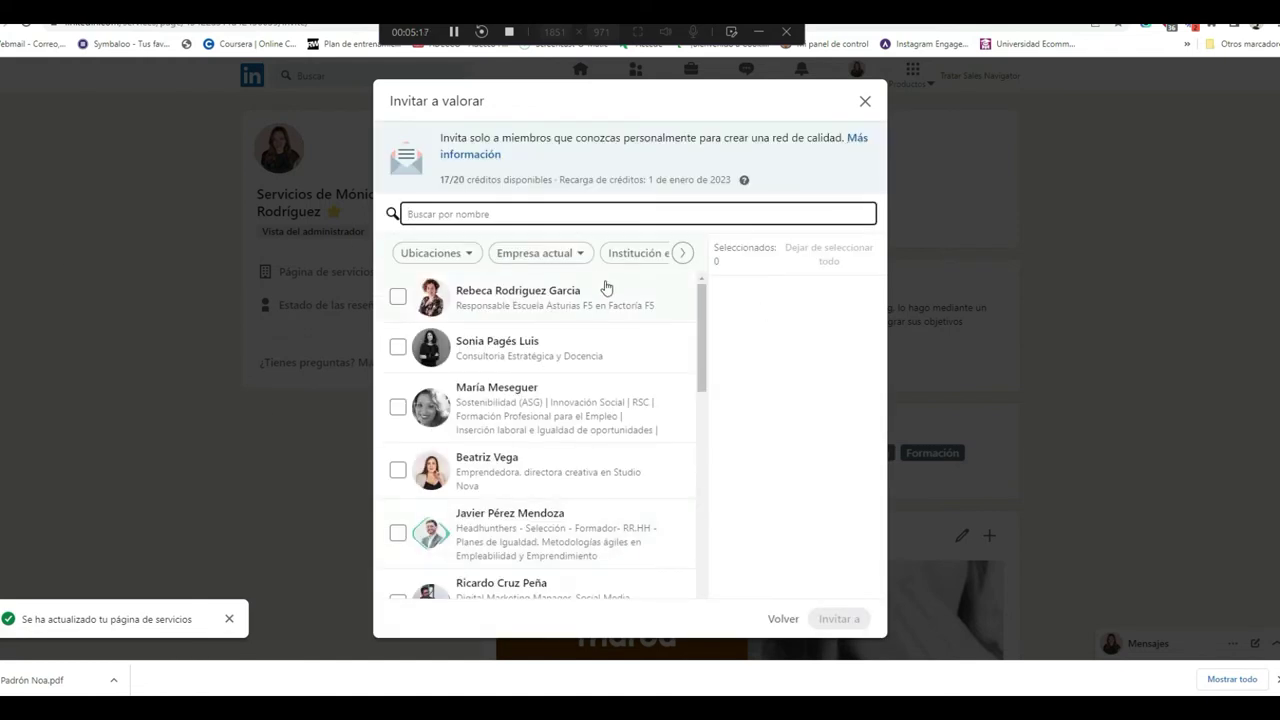
left_click(866, 103)
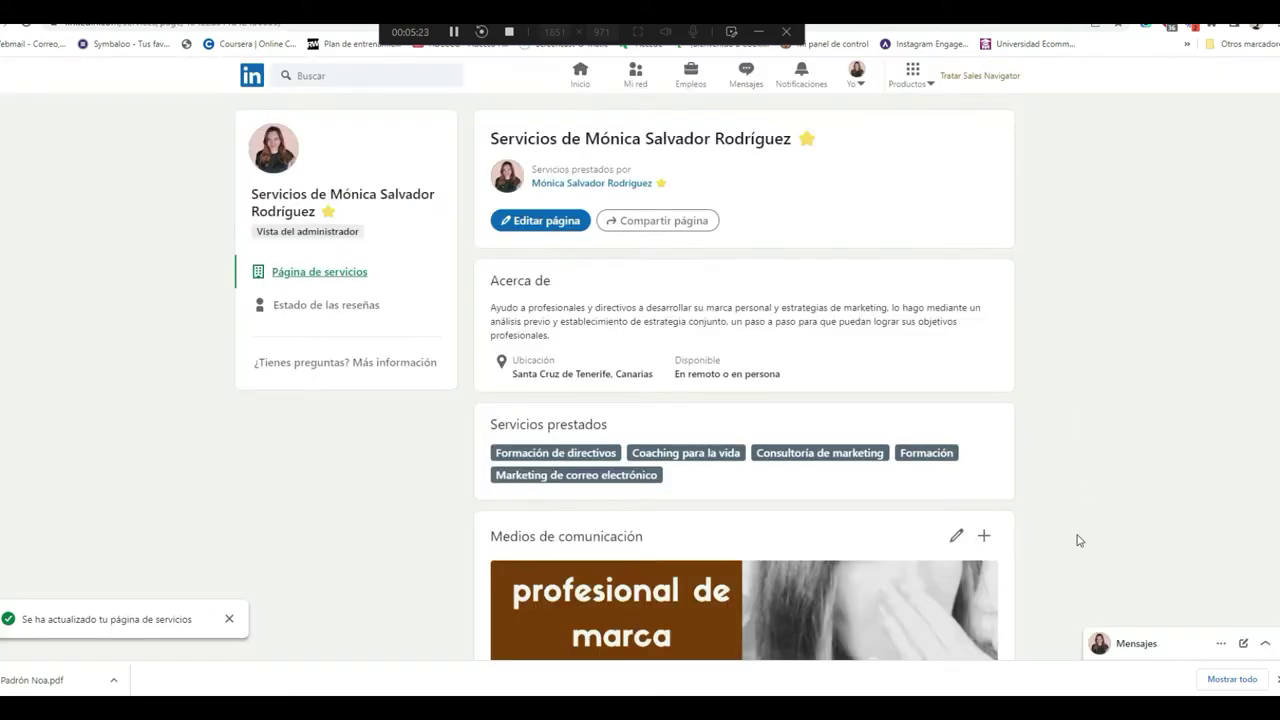
Step: Leave the services page's reviews for the home feed and open the form for creating an event
scroll(706, 600, "down", 3)
scroll(706, 600, "down", 3)
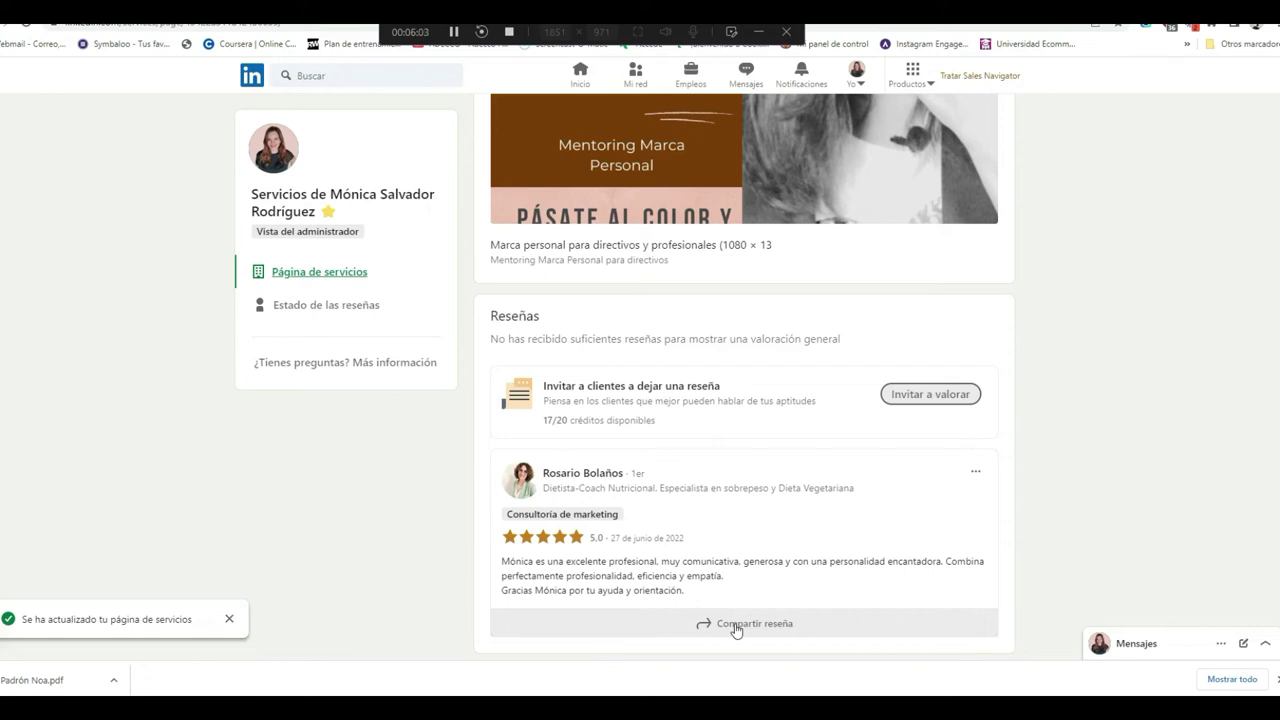
left_click(578, 78)
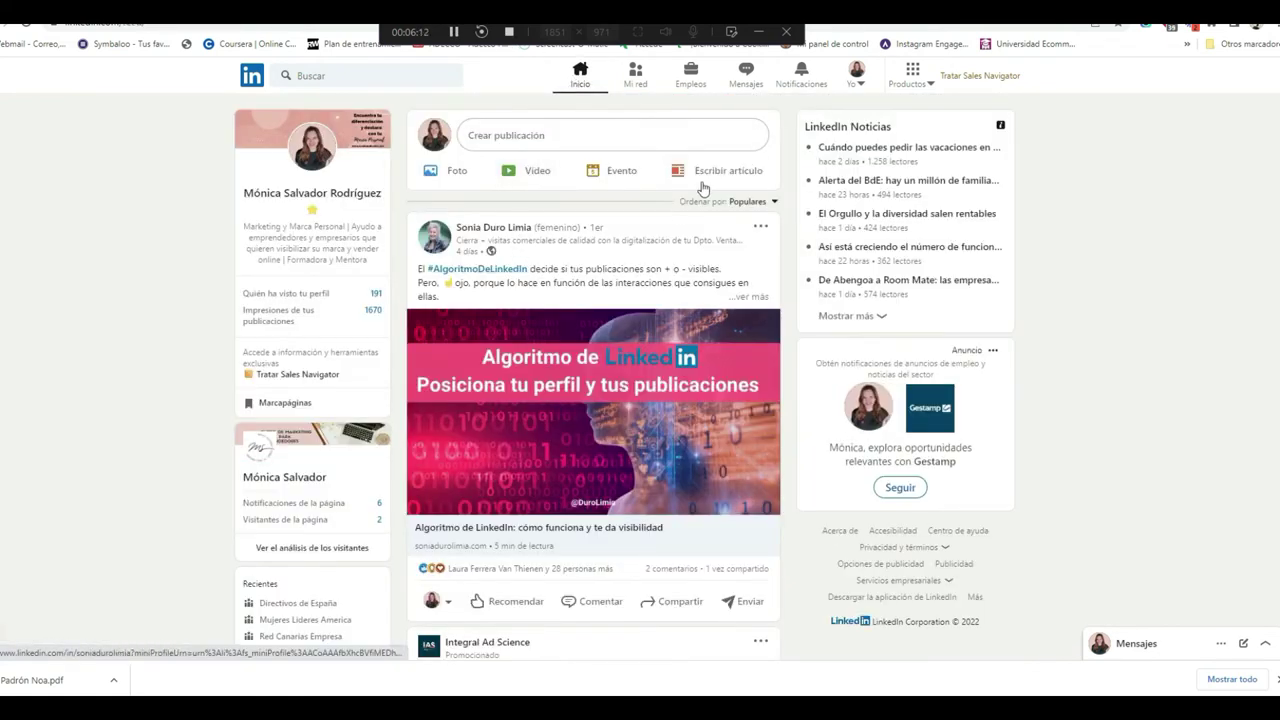
left_click(608, 177)
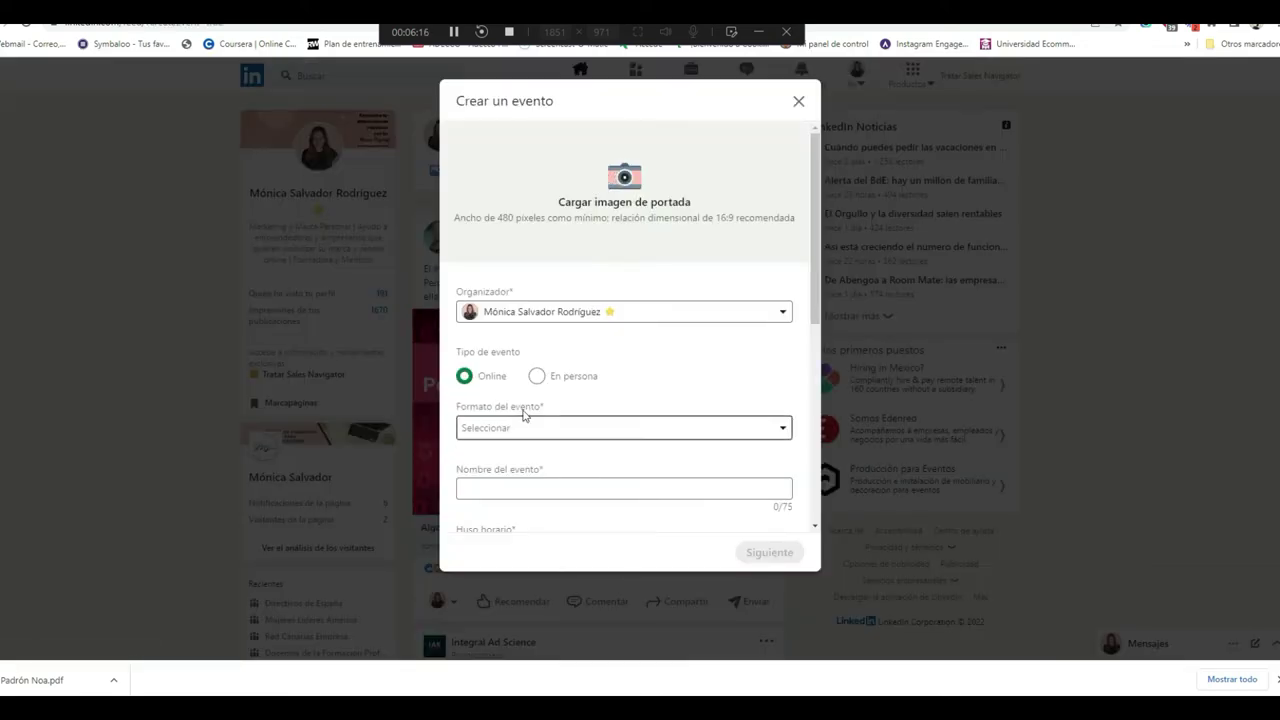
Step: Look through the event form's date, time, description and speaker fields, and open the choices for the event format
scroll(523, 420, "down", 2)
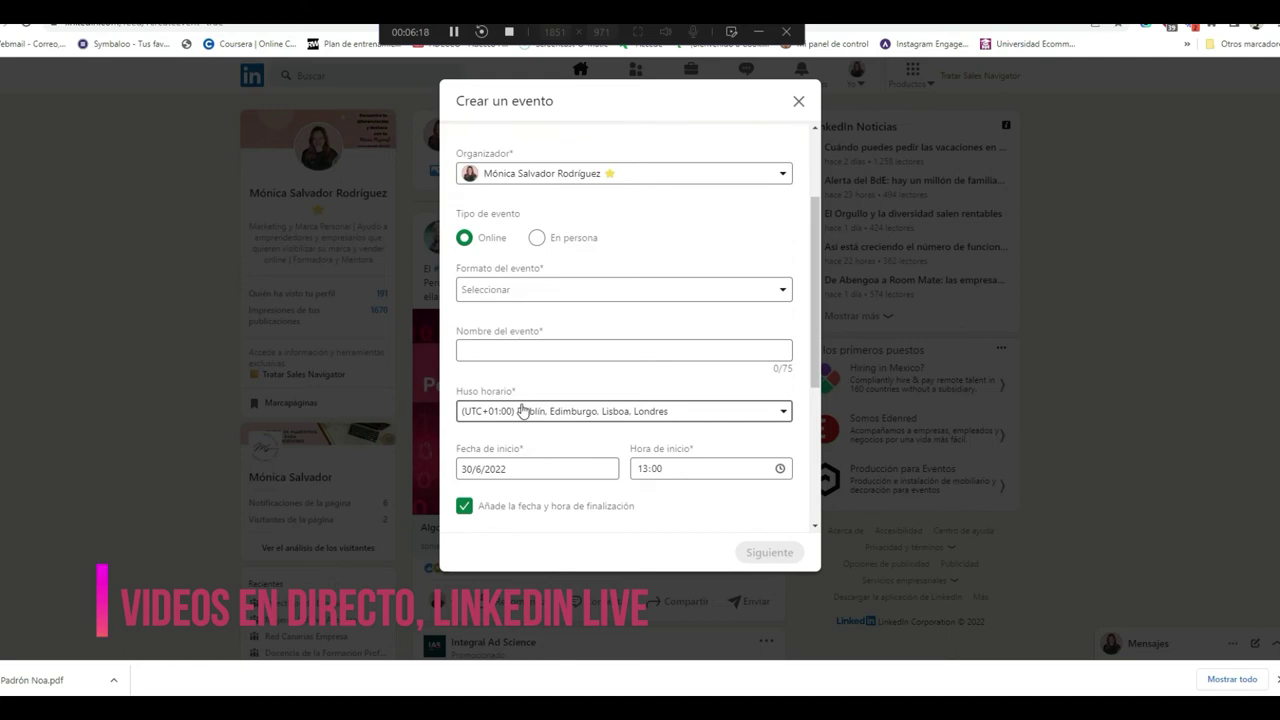
scroll(522, 411, "down", 1)
left_click(522, 401)
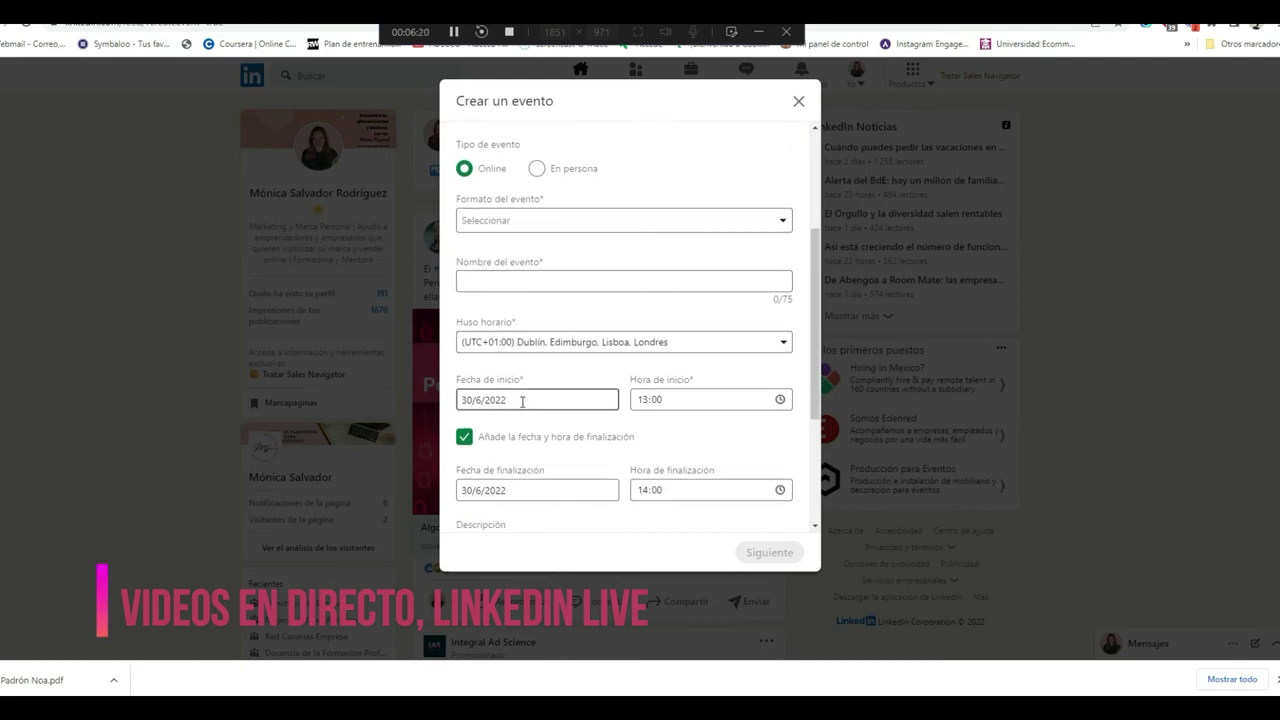
scroll(522, 401, "down", 2)
scroll(522, 403, "down", 1)
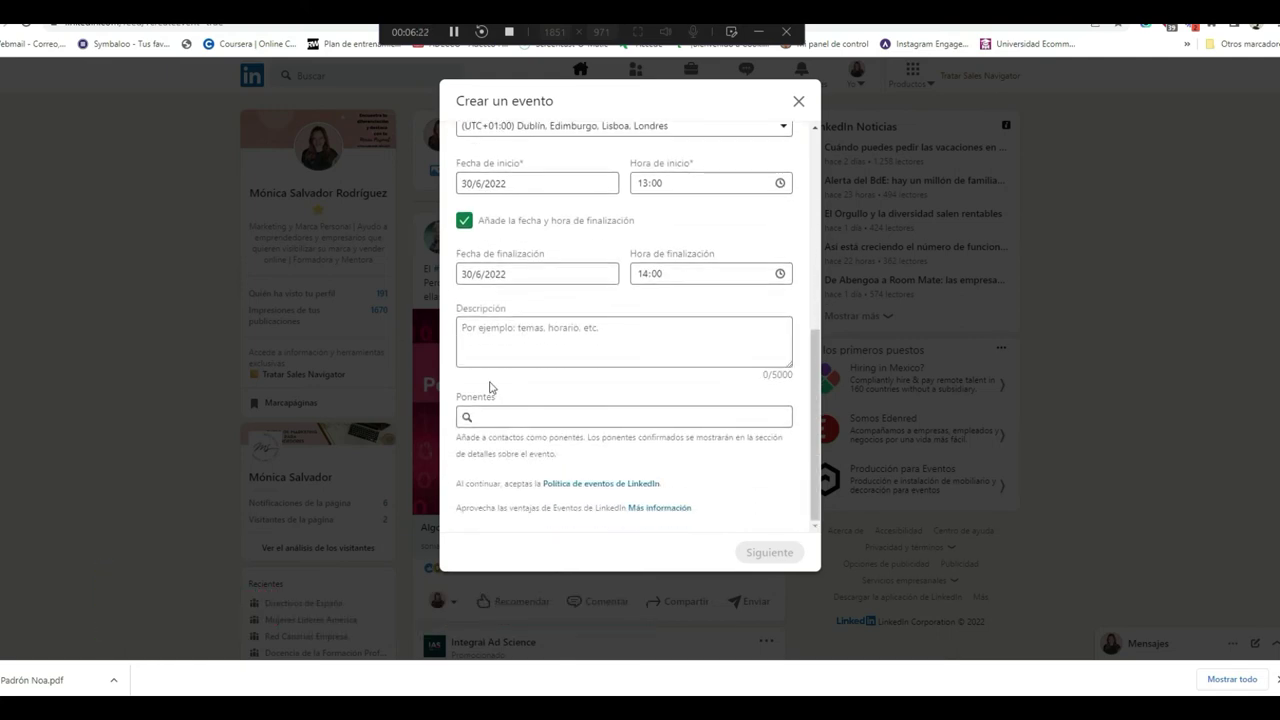
scroll(480, 348, "up", 3)
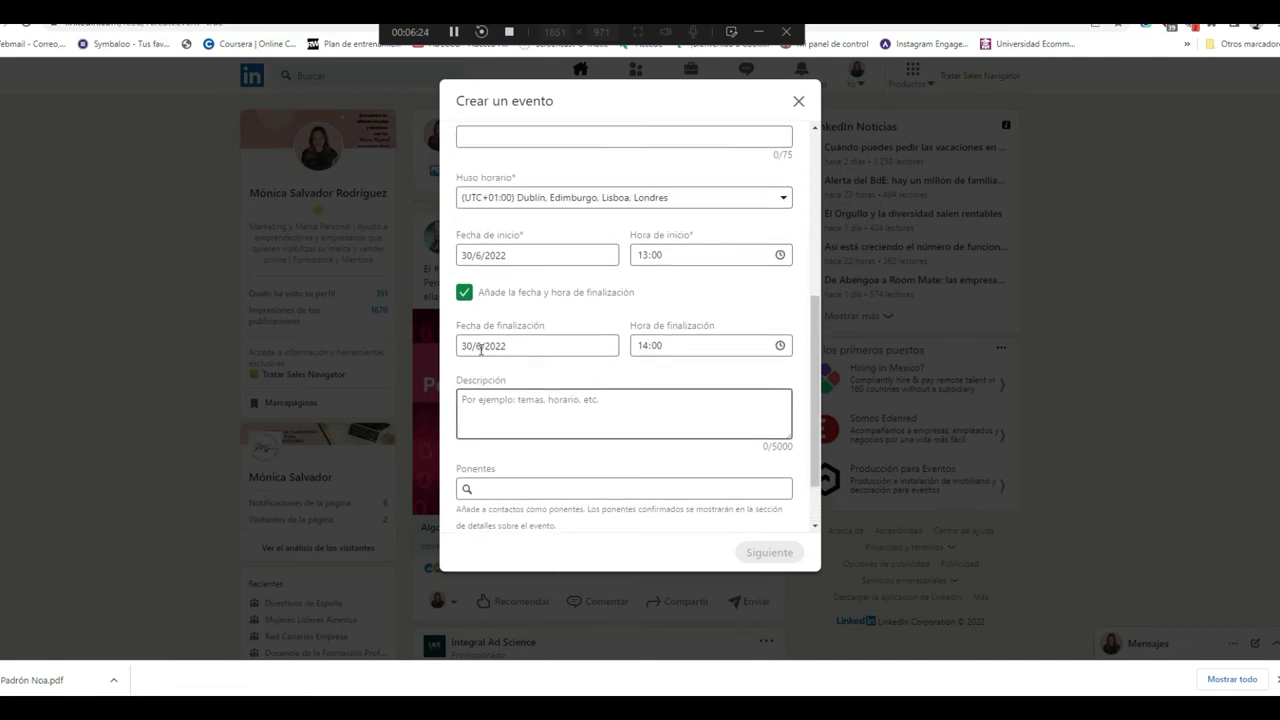
scroll(655, 291, "up", 1)
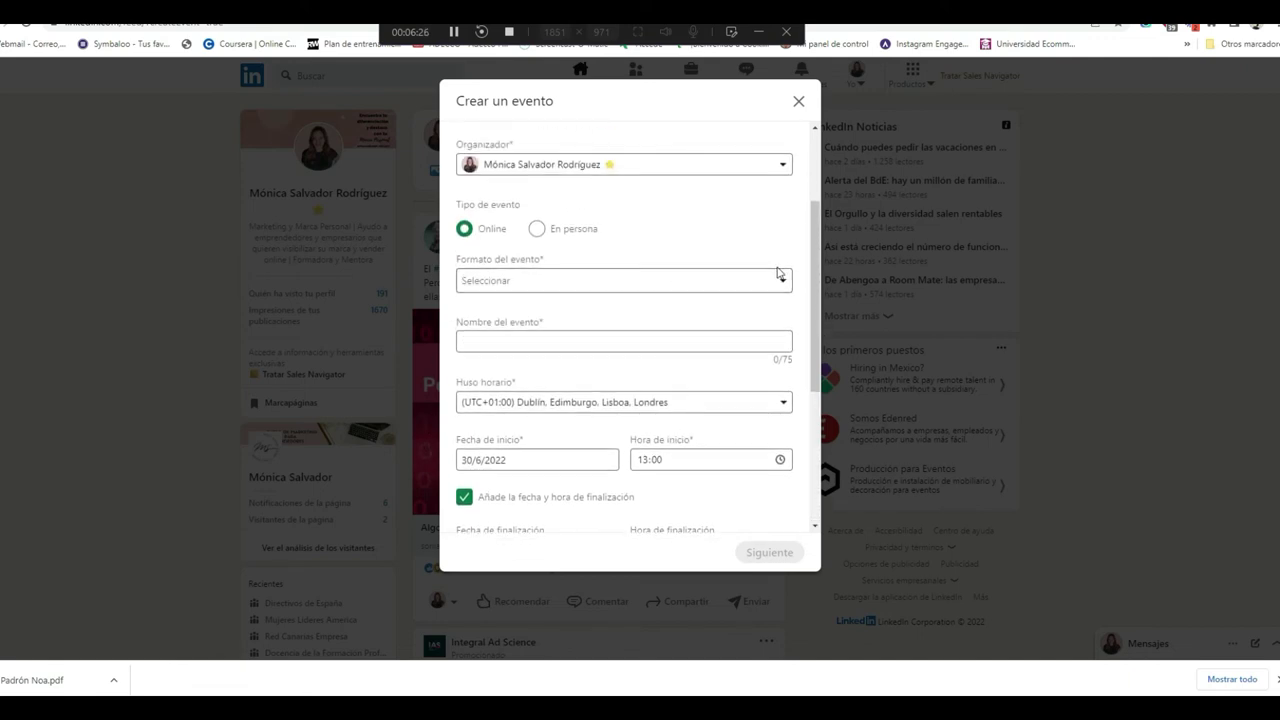
left_click(779, 284)
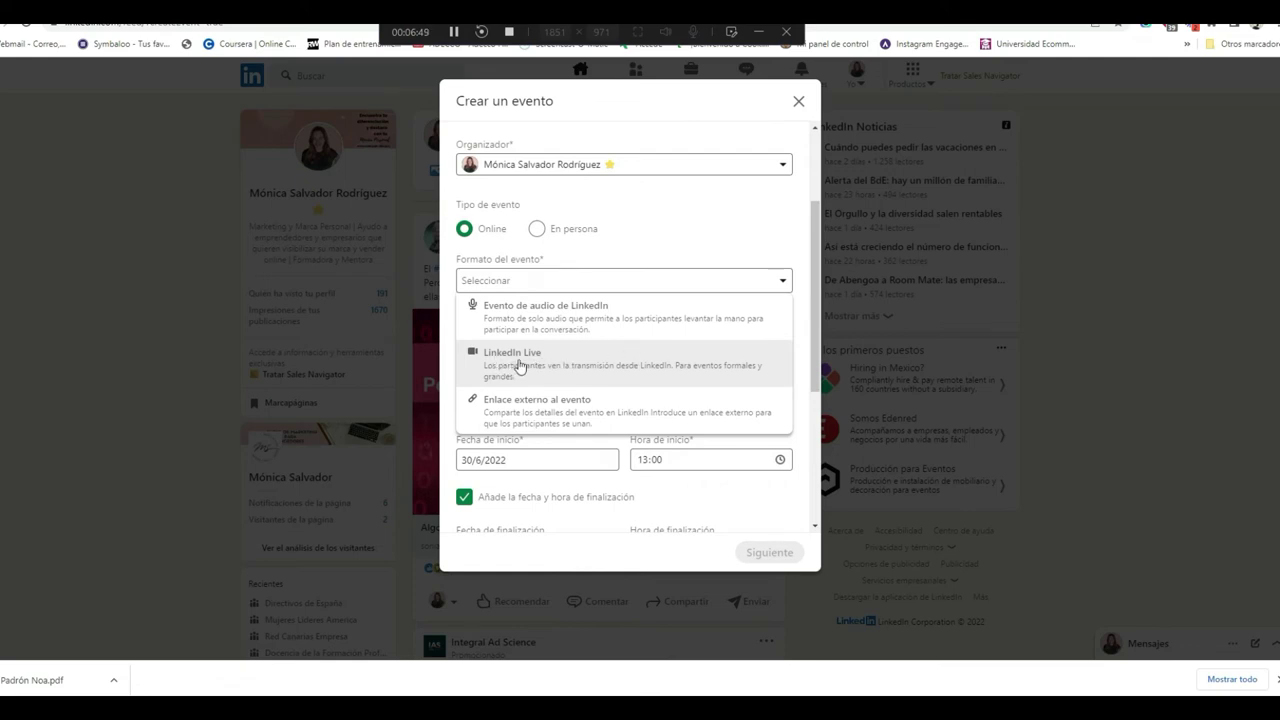
Step: Close the event form without creating the event and start writing an article, published as the personal profile
left_click(799, 103)
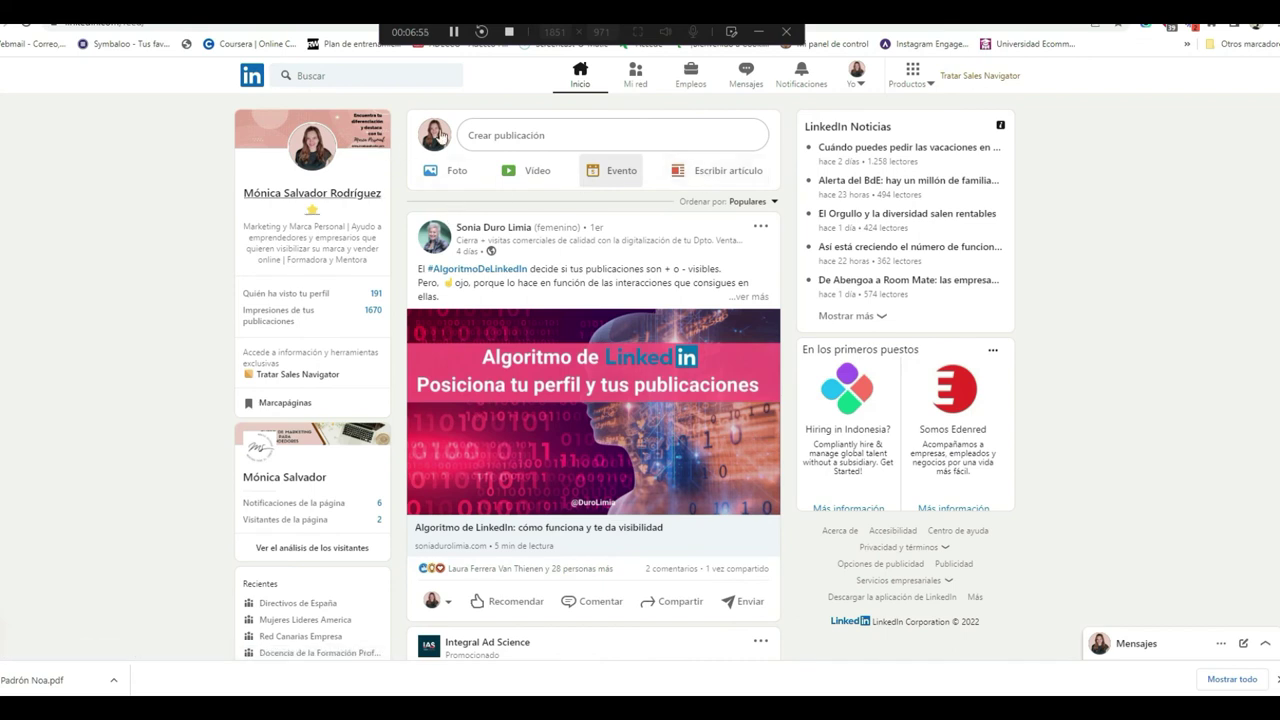
left_click(722, 174)
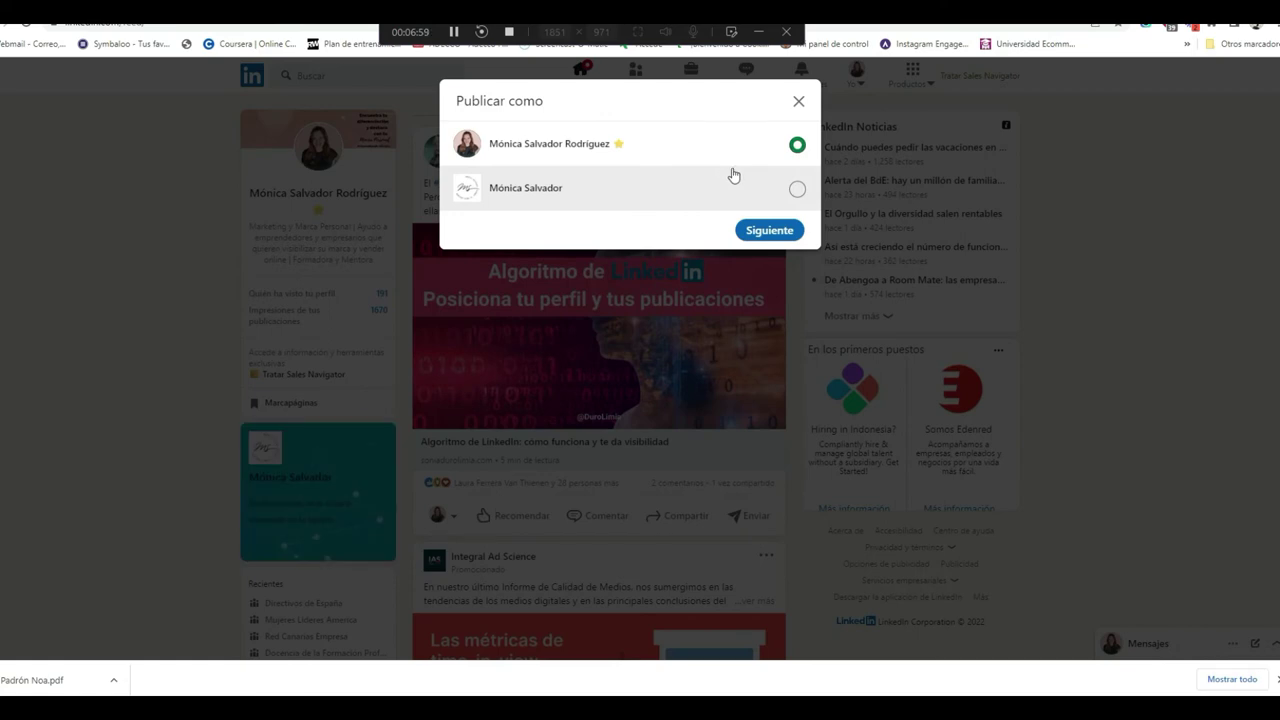
left_click(777, 229)
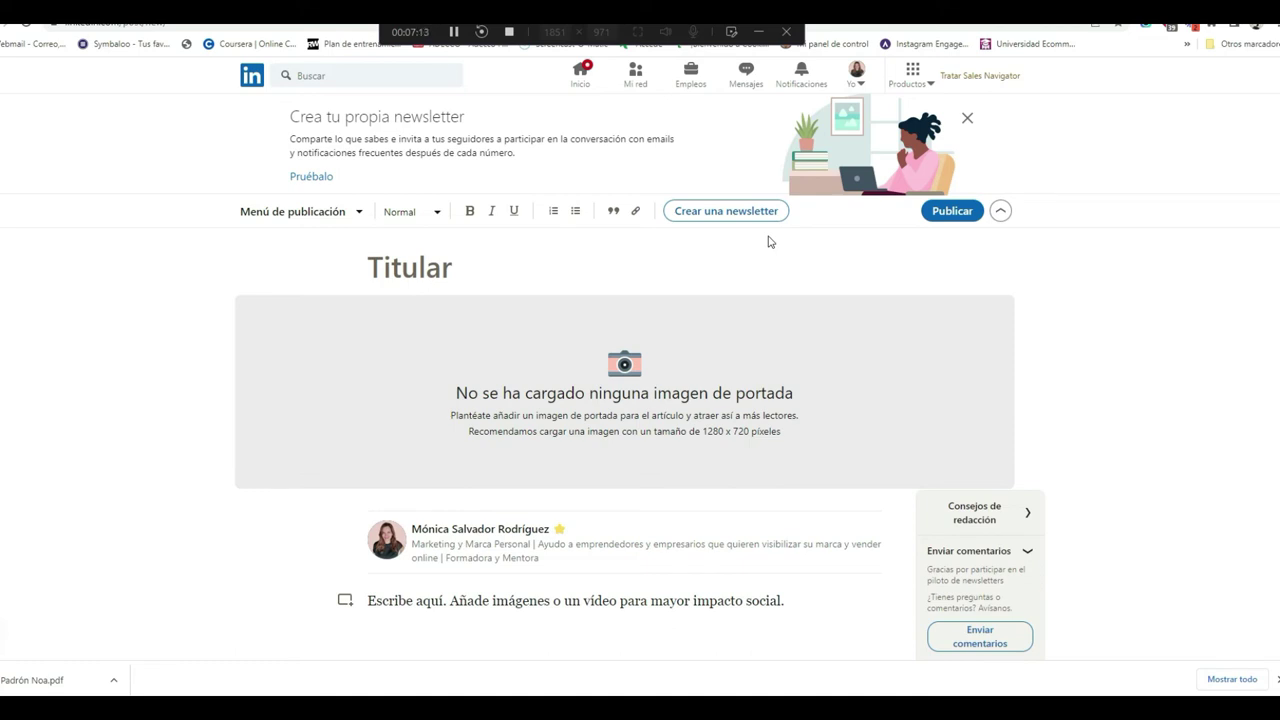
Step: Open the form for creating a newsletter, look through its title, publishing frequency, description and image fields, and cancel it
left_click(716, 211)
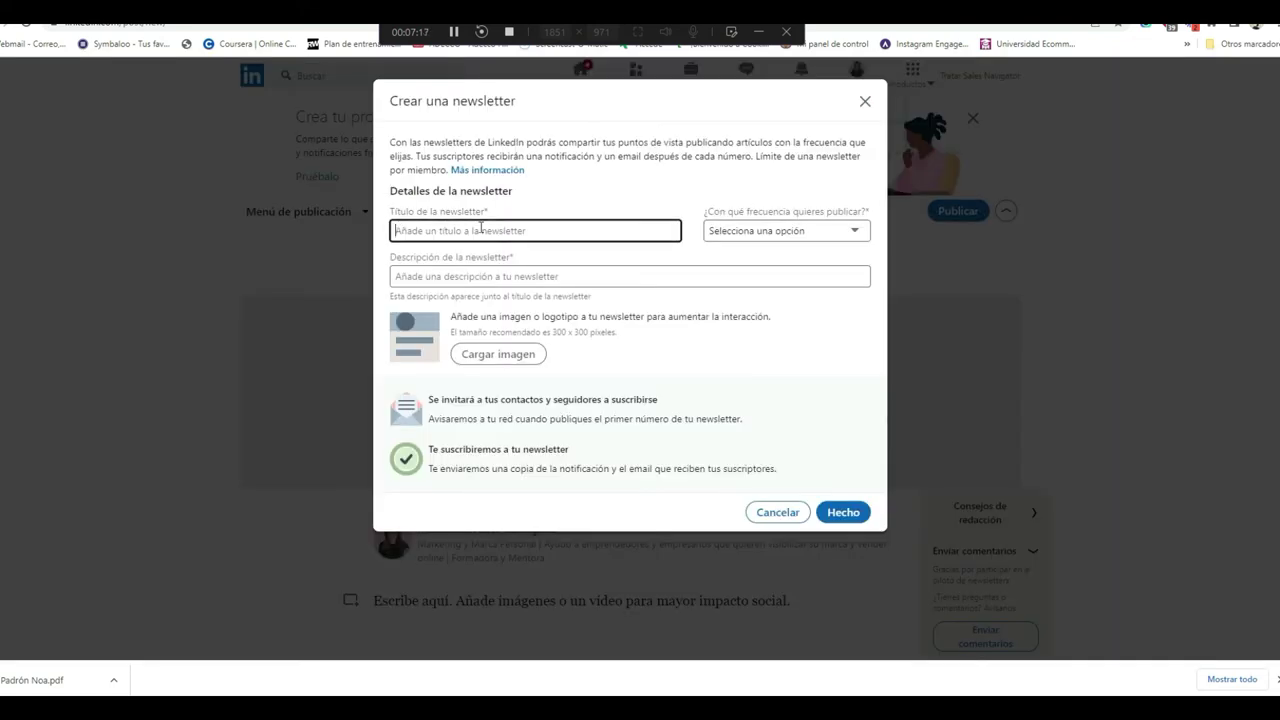
left_click(780, 233)
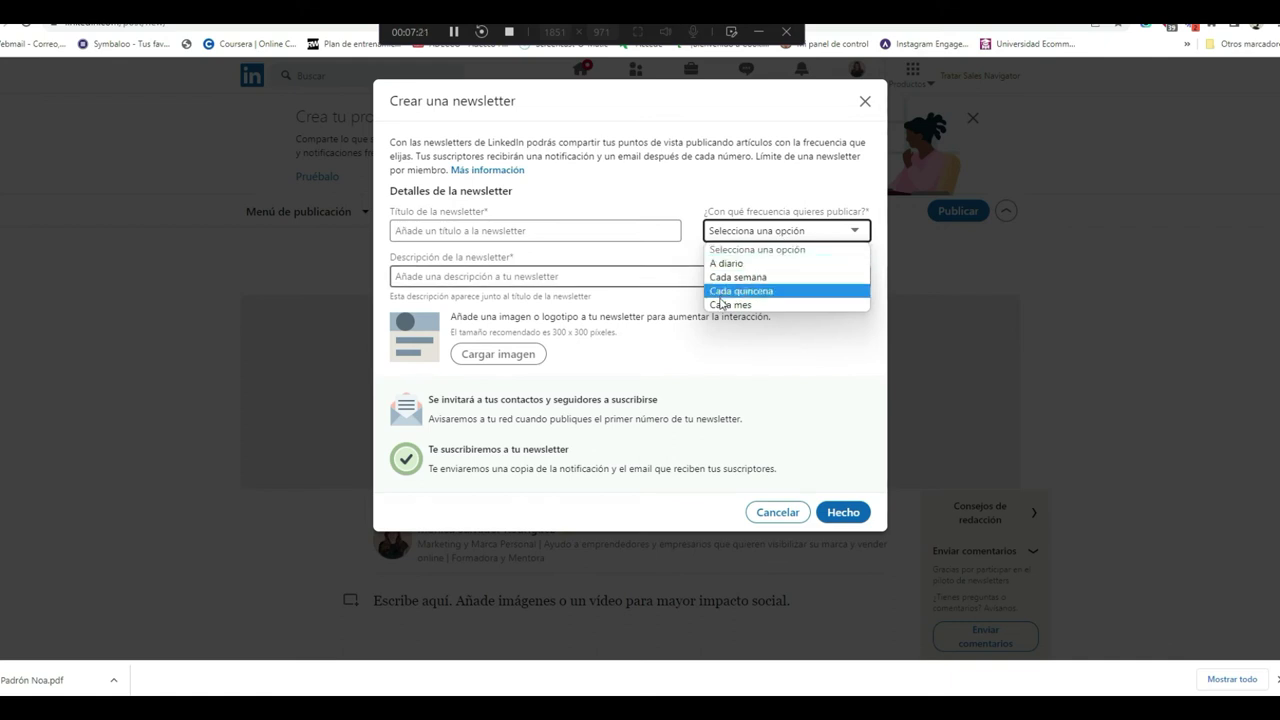
left_click(573, 277)
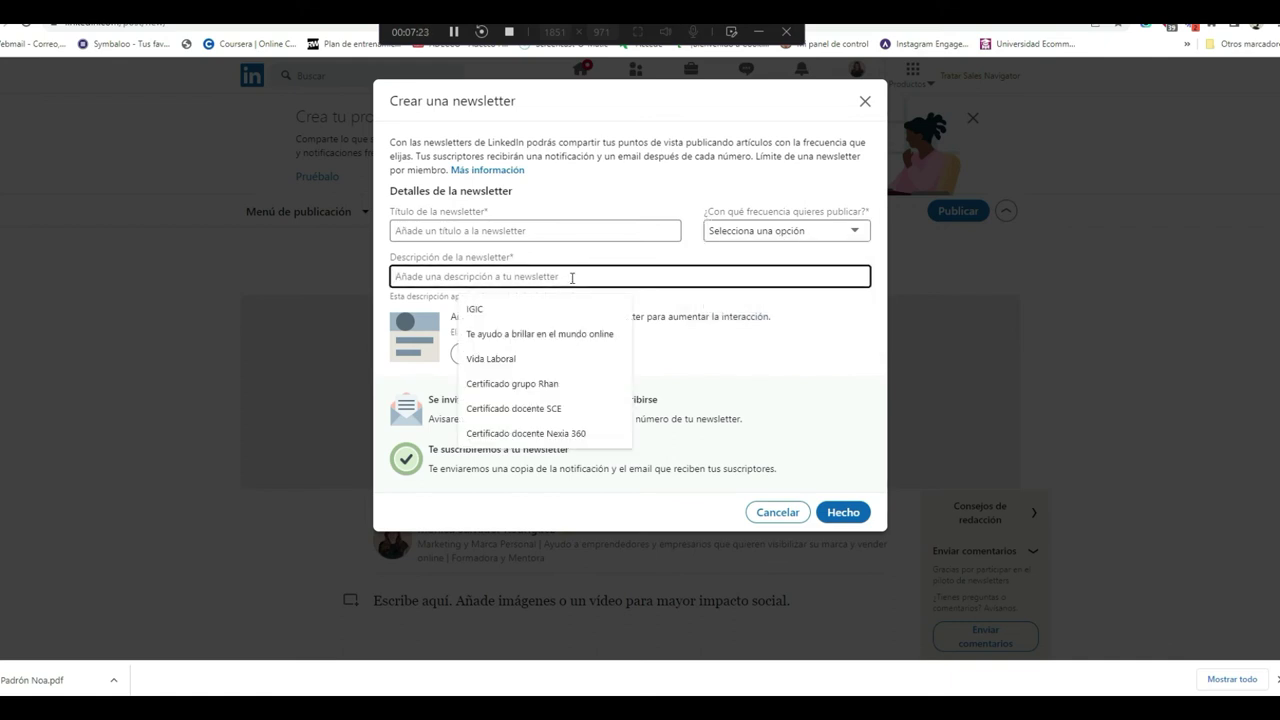
left_click(421, 358)
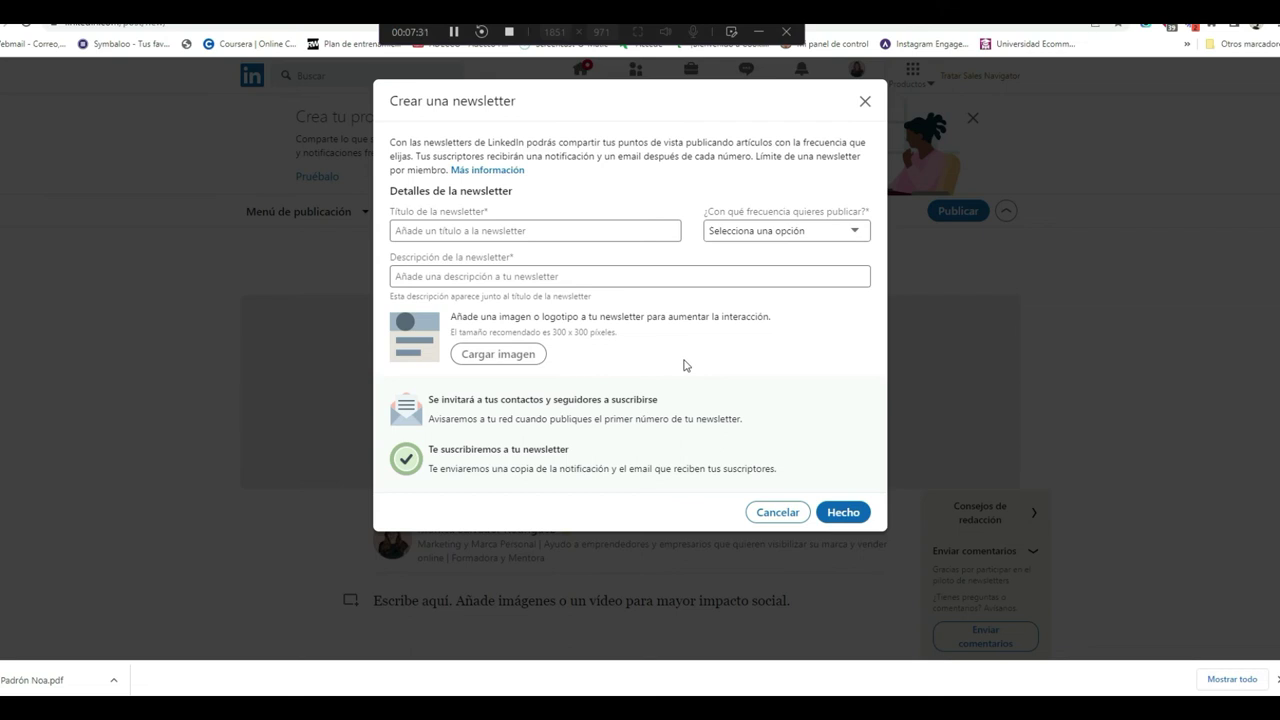
left_click(779, 513)
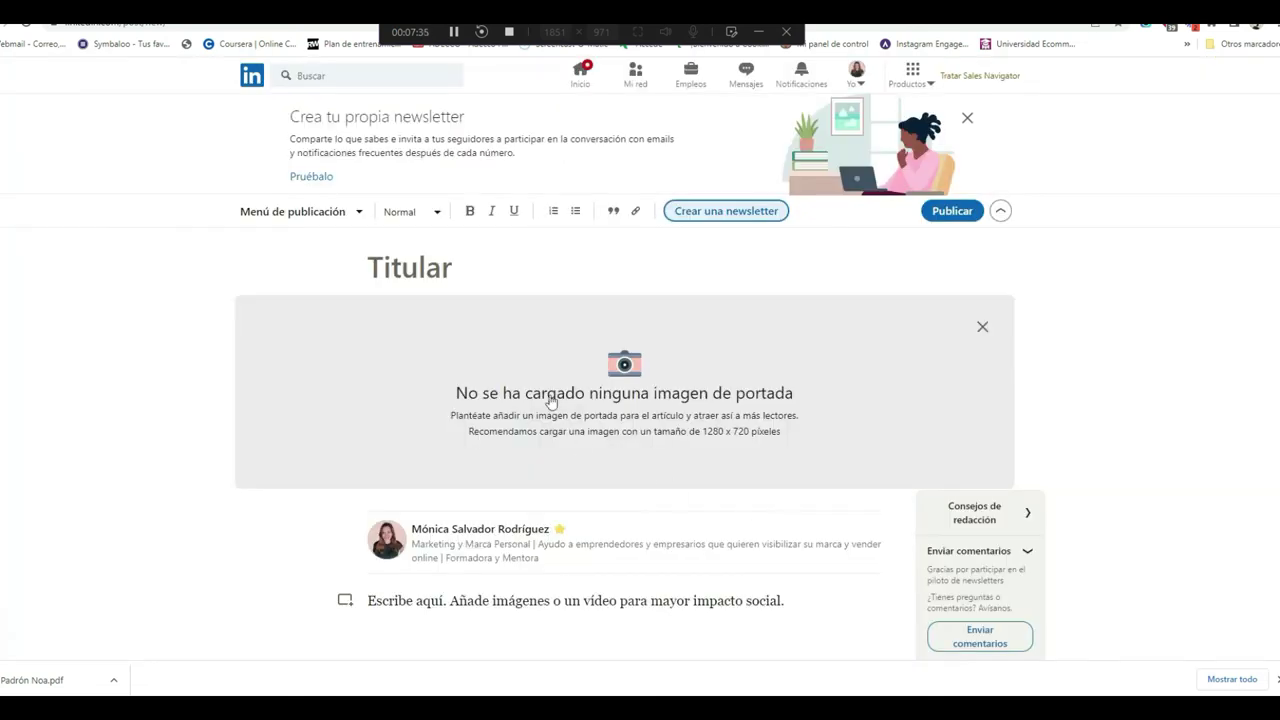
Step: Leave the article editor to view the Mi red page with its network categories and invitations, and return to the home feed
left_click(635, 75)
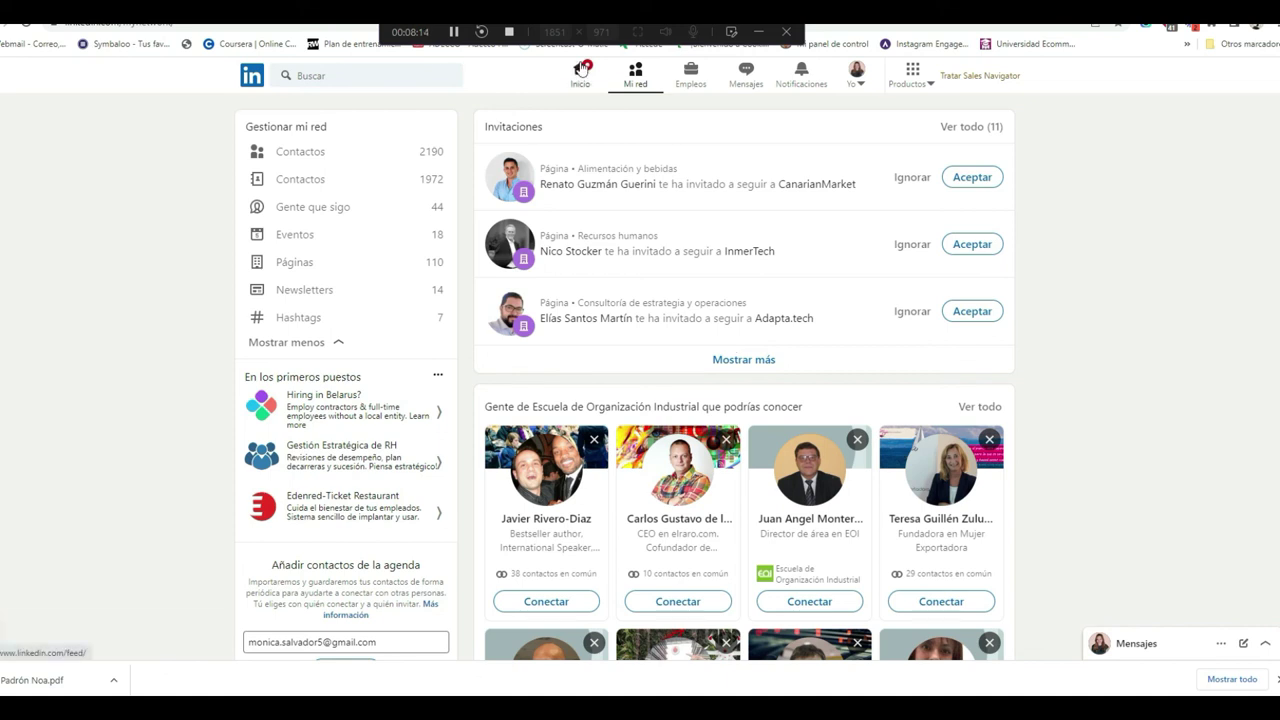
left_click(580, 70)
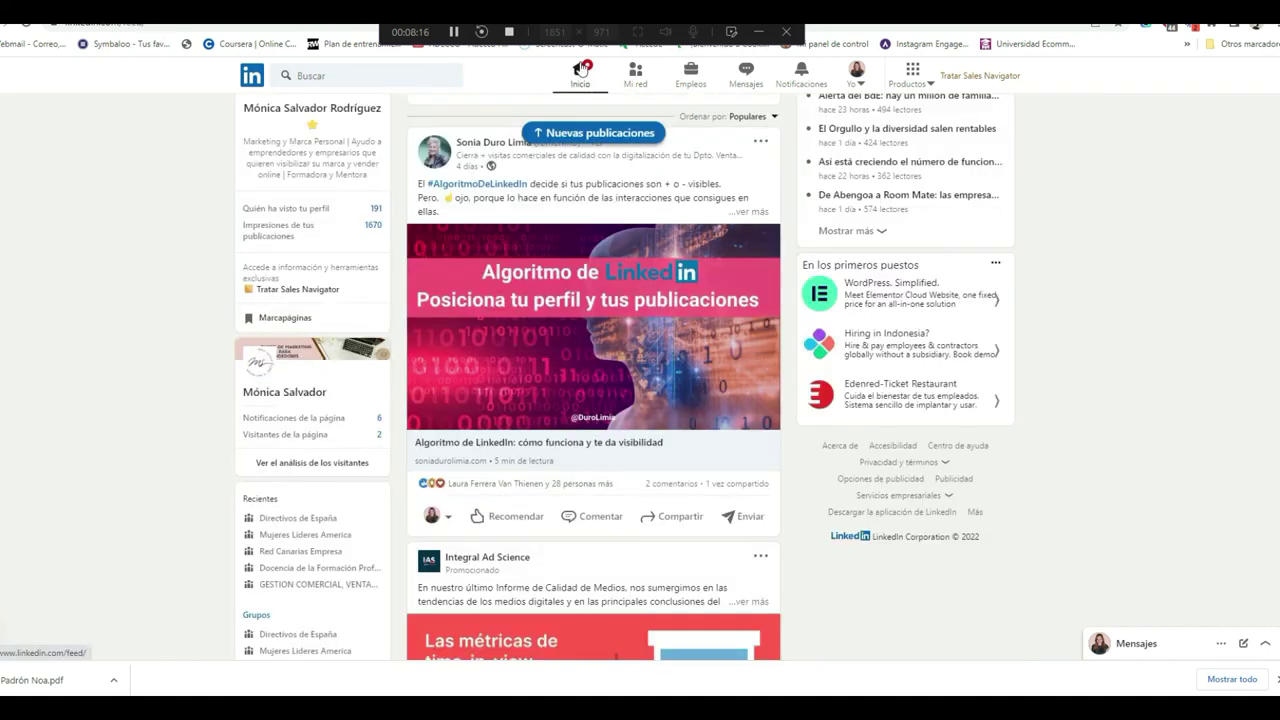